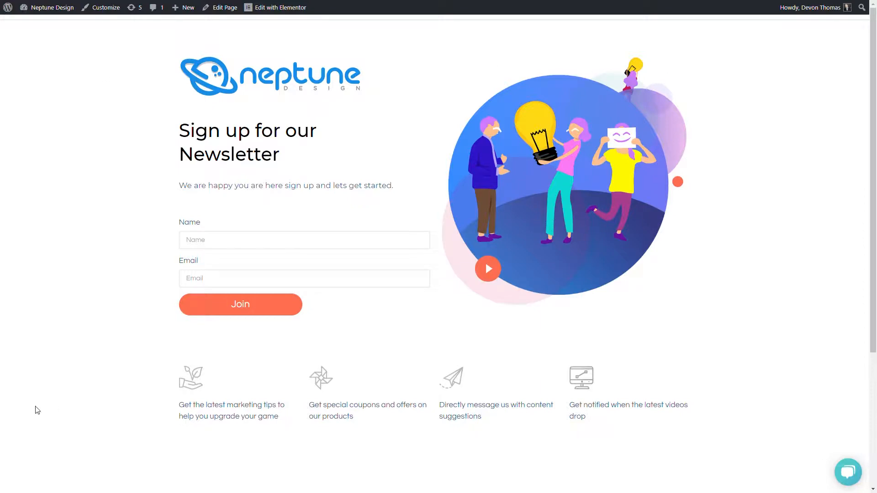
Step: Look over the Neptune sign-up page and try its Name and Email fields
scroll(397, 158, down, 3)
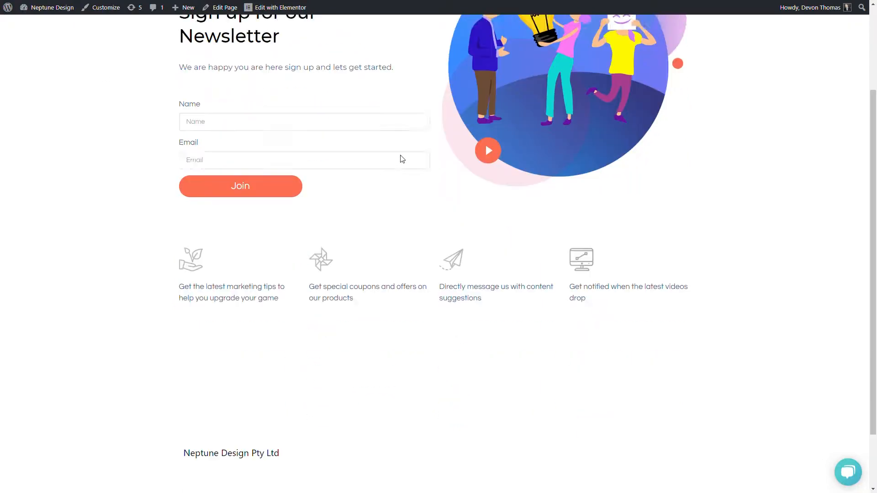
scroll(405, 165, up, 3)
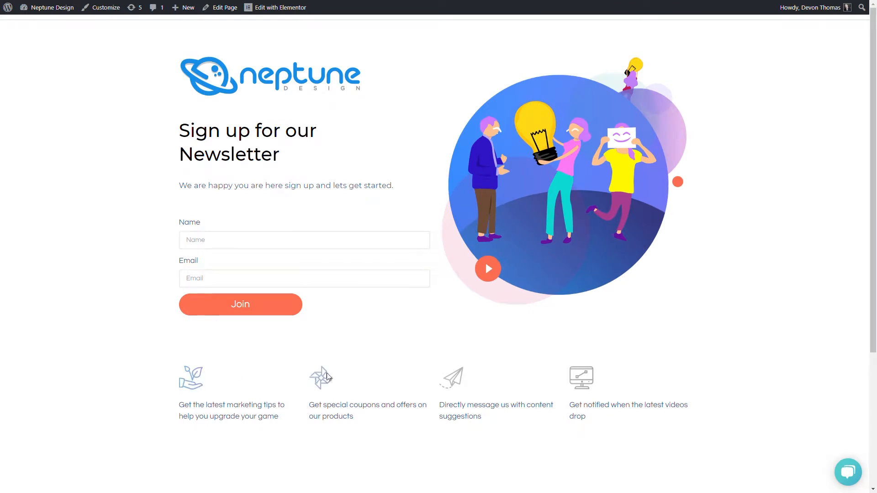
click(250, 242)
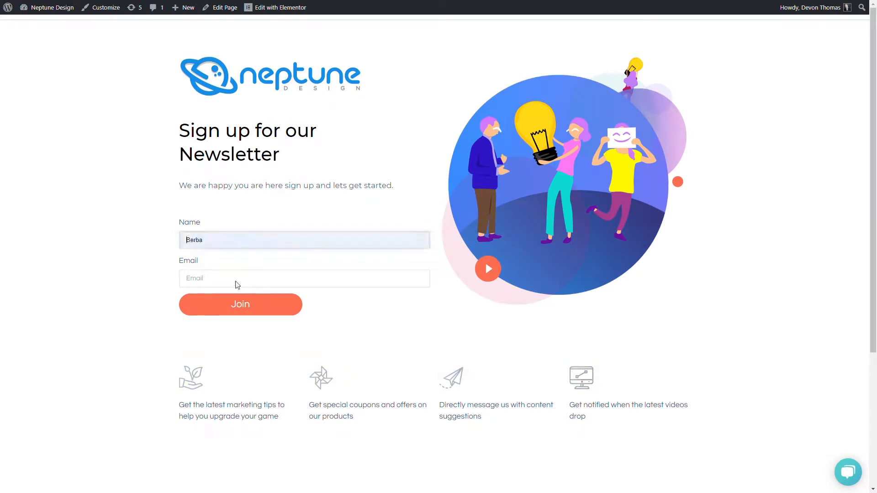
click(300, 282)
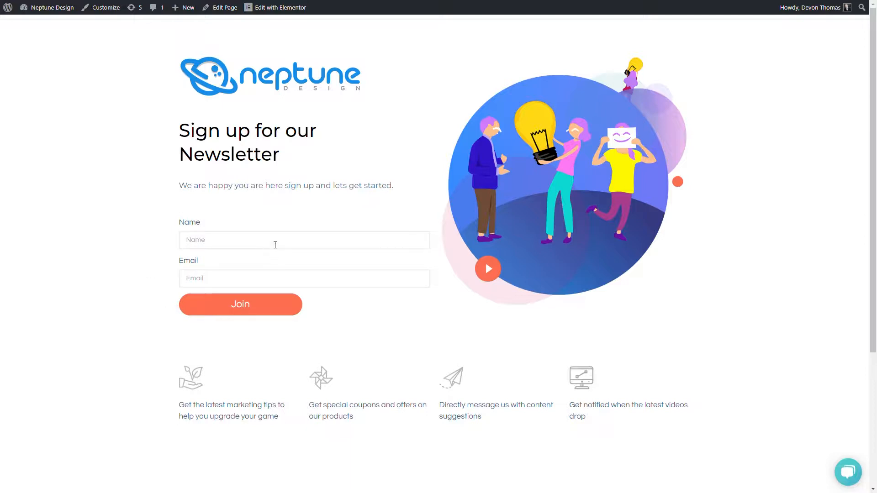
scroll(653, 301, down, 3)
scroll(579, 270, up, 2)
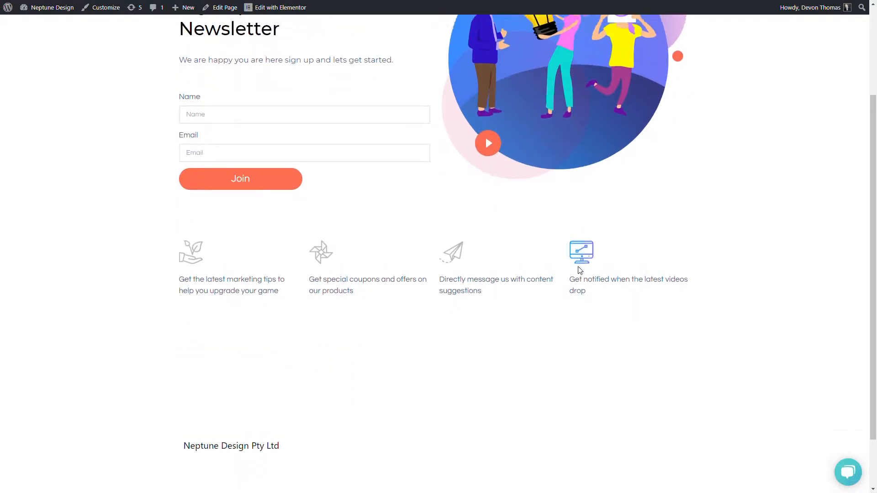
scroll(183, 274, up, 1)
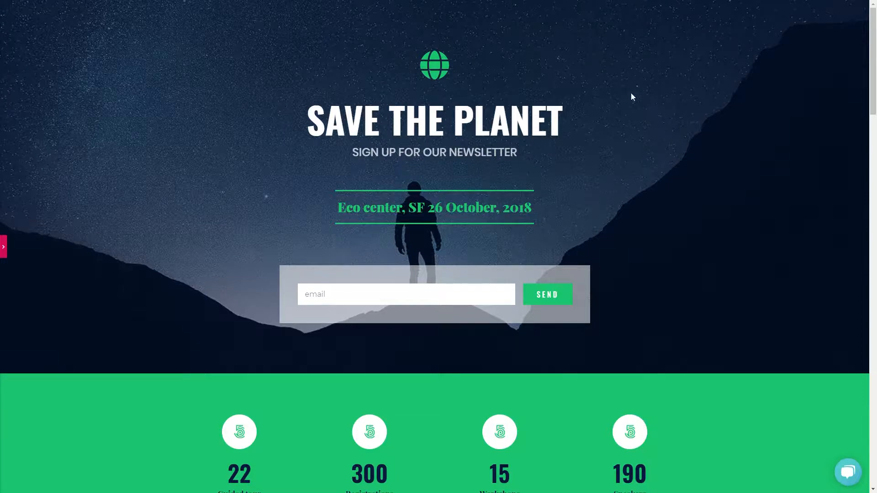
Step: Scroll the Save the Planet form, click its email field and clear the test letters
scroll(93, 202, down, 4)
scroll(84, 211, up, 4)
scroll(211, 184, down, 15)
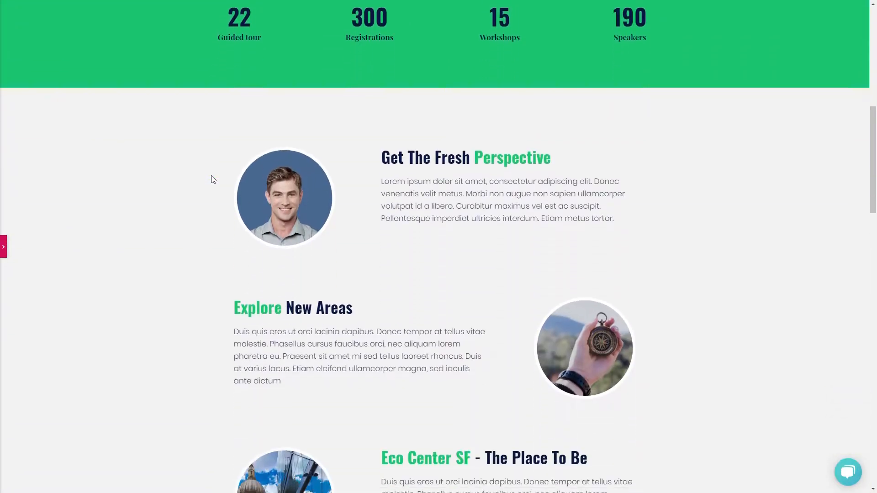
scroll(213, 177, down, 8)
scroll(212, 177, up, 20)
scroll(212, 177, up, 1)
click(388, 300)
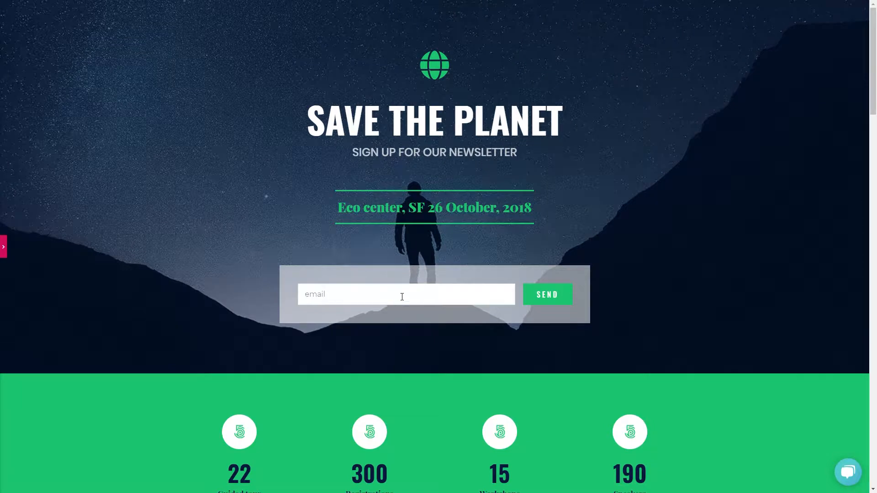
text(JKHJHJKH)
key(BackSpace)
key(BackSpace)
key(BackSpace)
key(BackSpace)
key(BackSpace)
Step: Enter a sample e-mail address in the email field and open the form in Elementor
key(BackSpace)
key(BackSpace)
key(BackSpace)
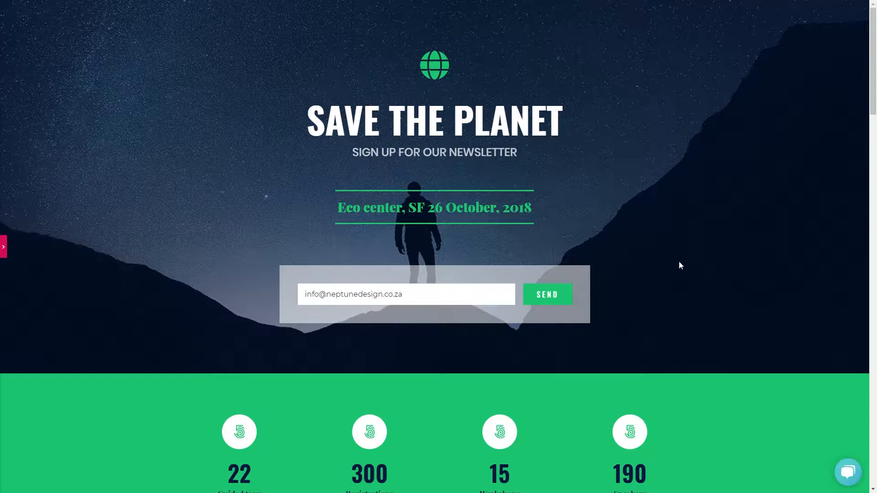
click(3, 247)
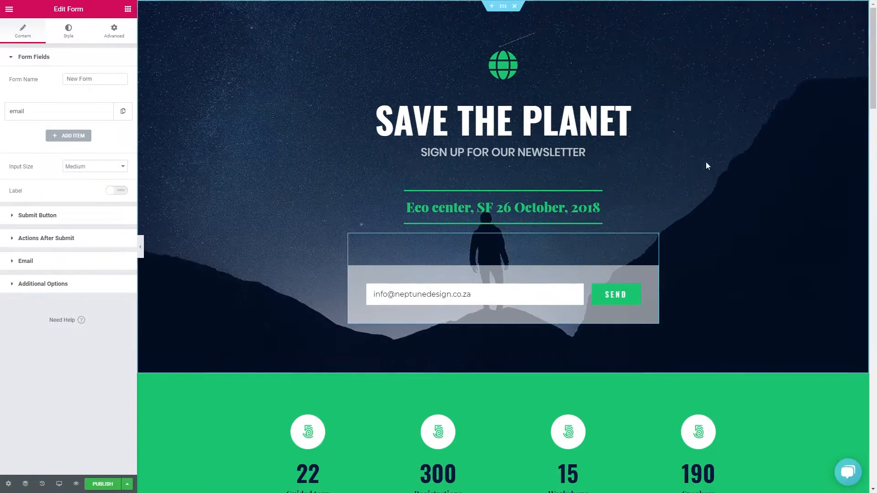
Step: Scroll through the sign-up form in the Elementor editor view
scroll(560, 187, down, 6)
scroll(561, 191, up, 6)
scroll(559, 186, down, 5)
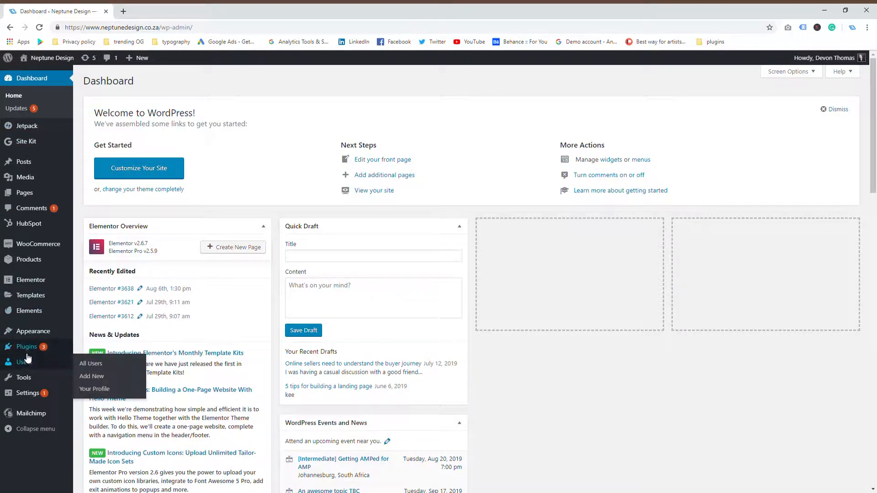
Step: Go to Plugins > Add New and search the plugin directory for 'elementor'
mouse_move(28, 354)
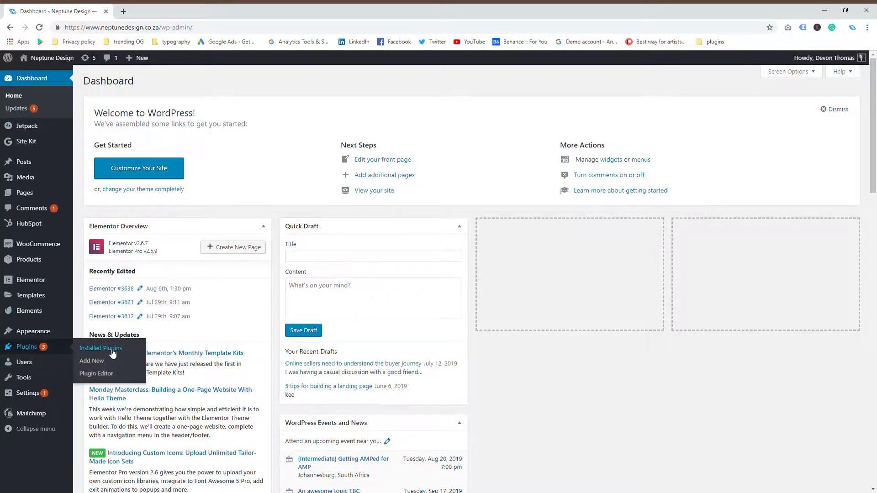
click(96, 361)
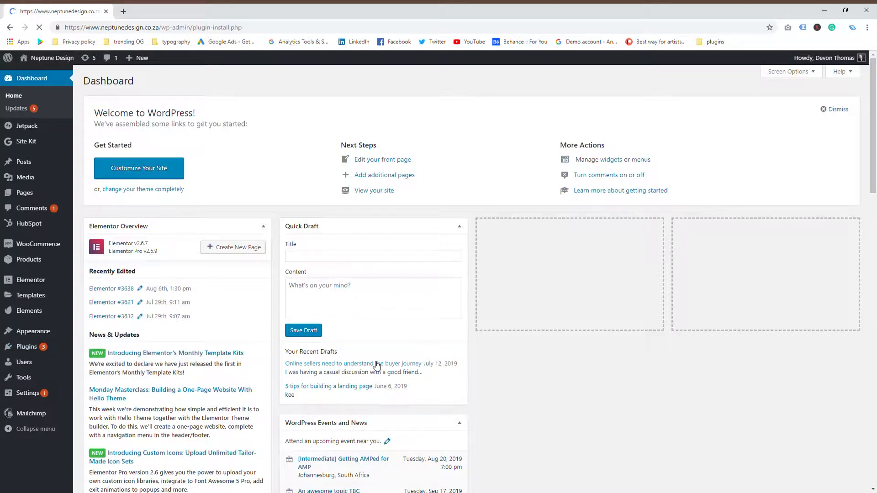
scroll(462, 396, down, 3)
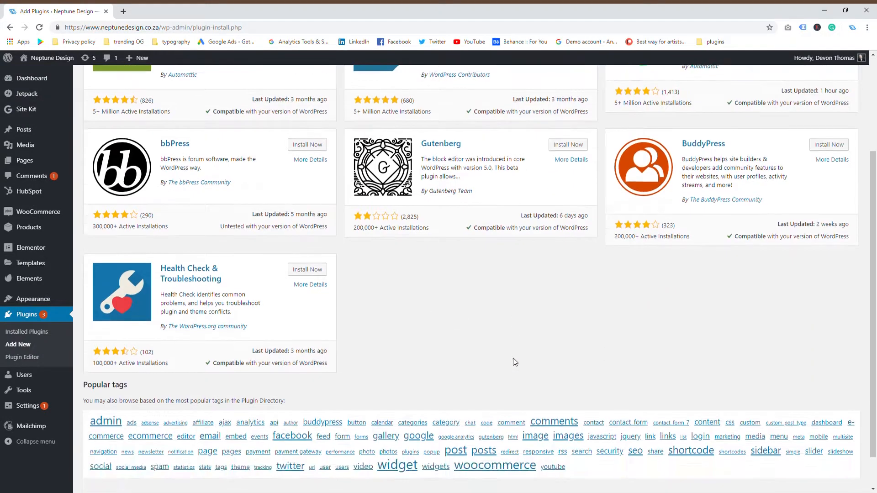
scroll(515, 361, up, 3)
click(762, 112)
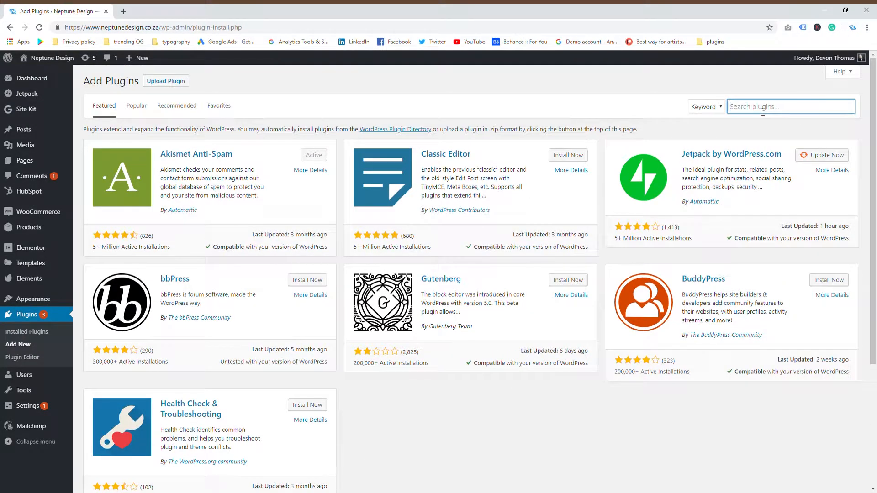
text(eleme)
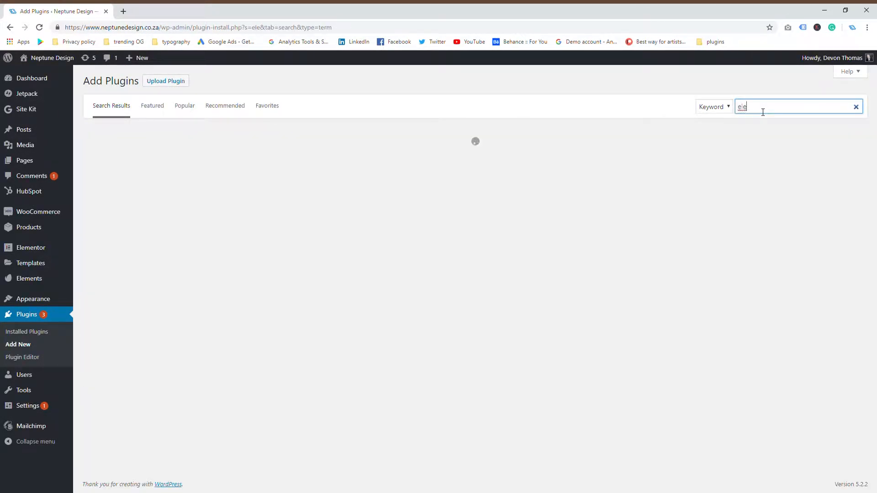
text(ntor)
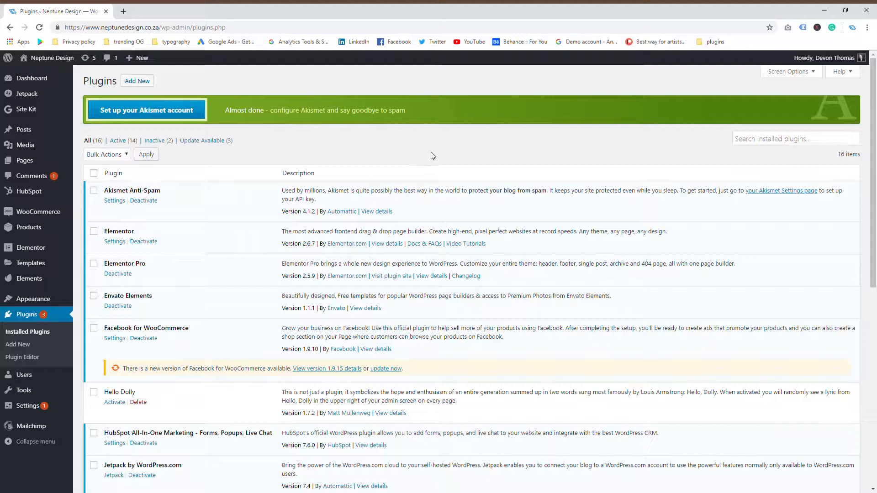
Step: Create a new page from Pages > Add New
mouse_move(38, 167)
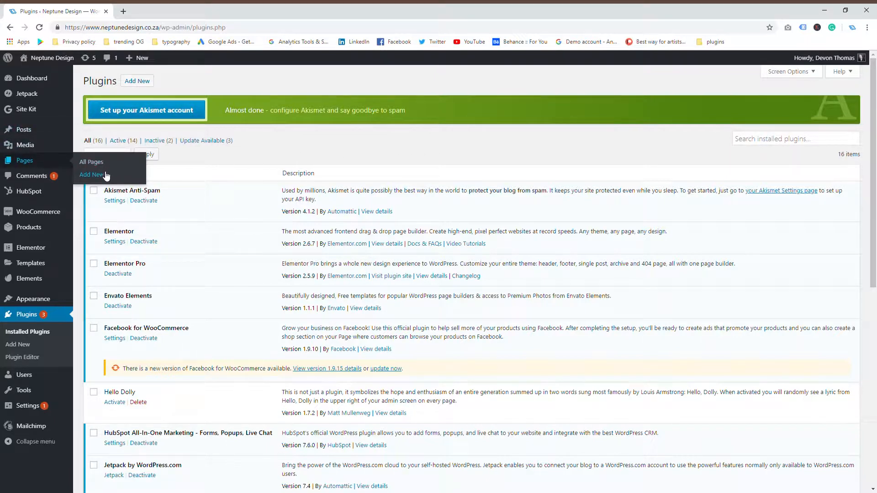
click(91, 175)
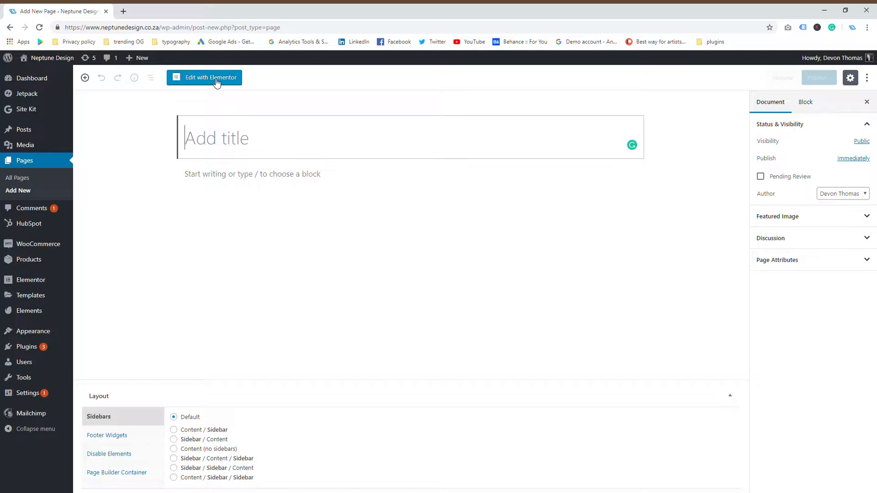
Step: Open the untitled new page, Elementor #3655, with Edit with Elementor
click(202, 81)
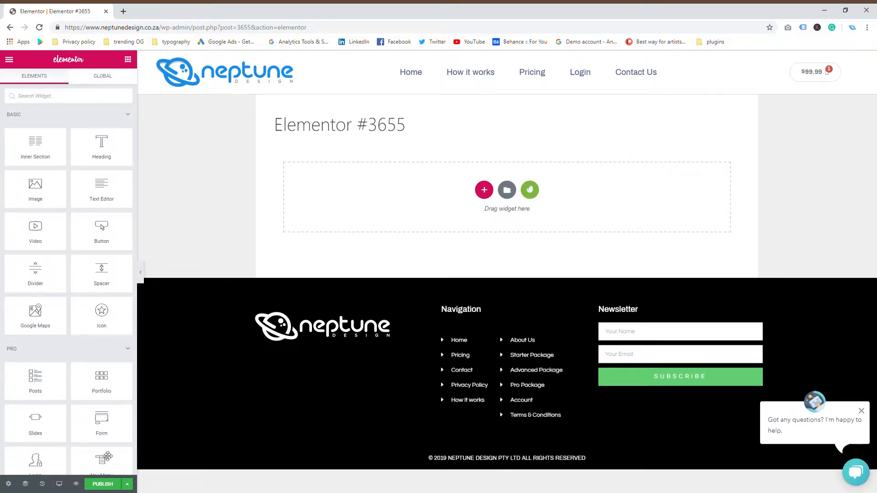
Step: Set Page Layout to Elementor Canvas and add an empty one-column section
click(8, 484)
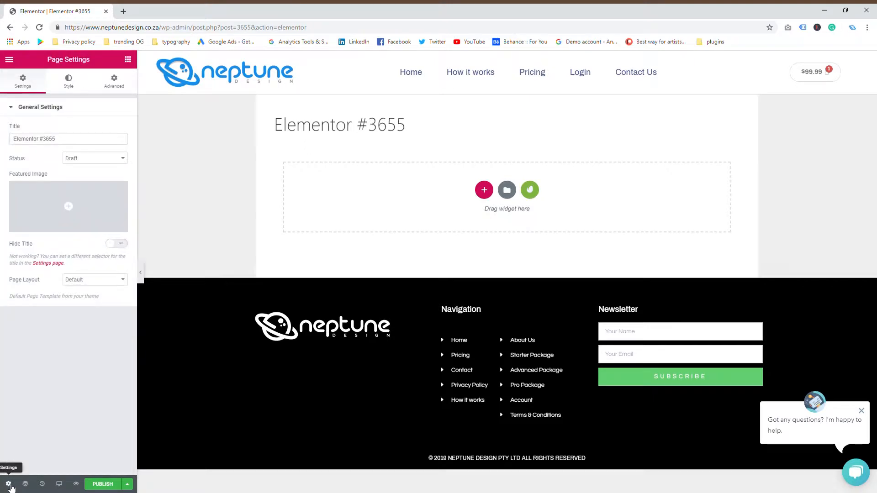
click(86, 297)
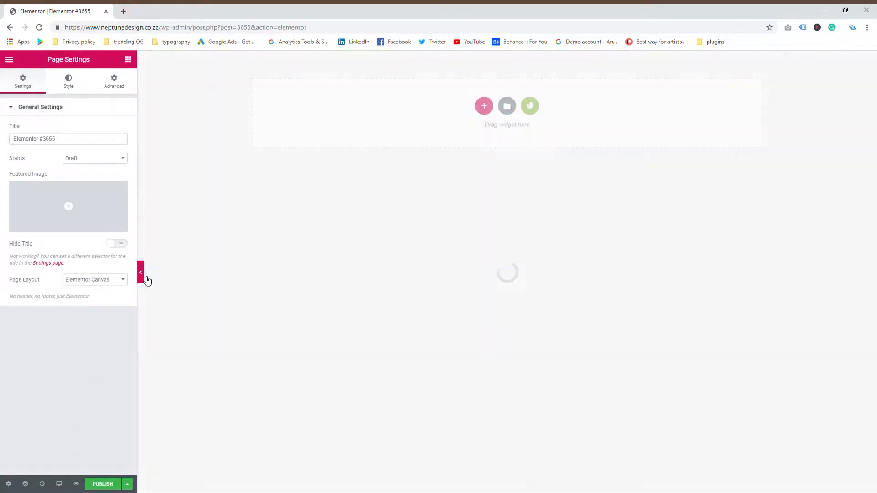
click(142, 276)
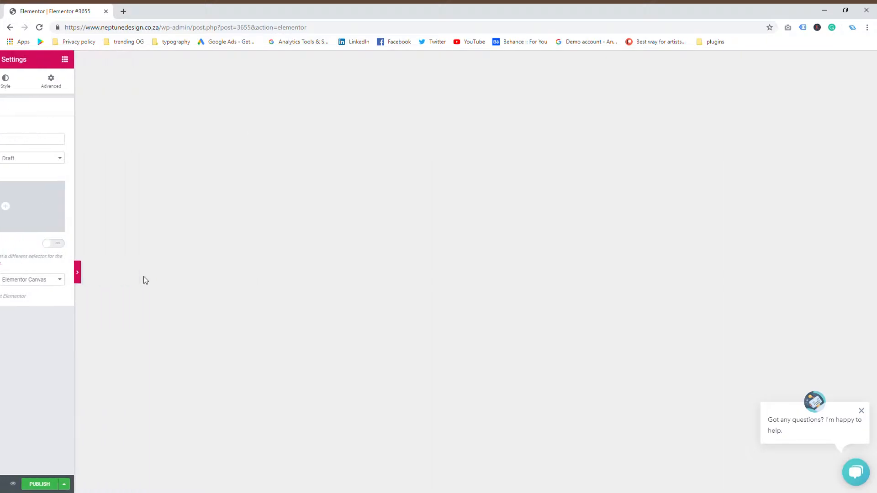
click(4, 273)
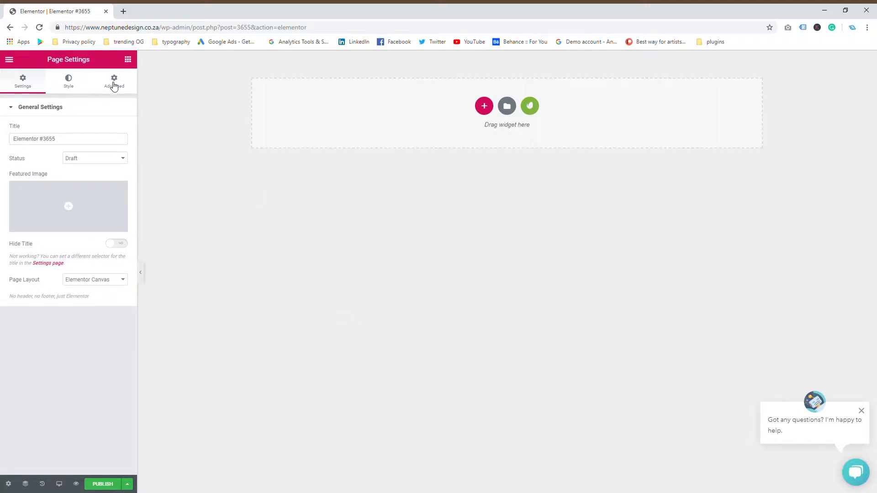
click(114, 85)
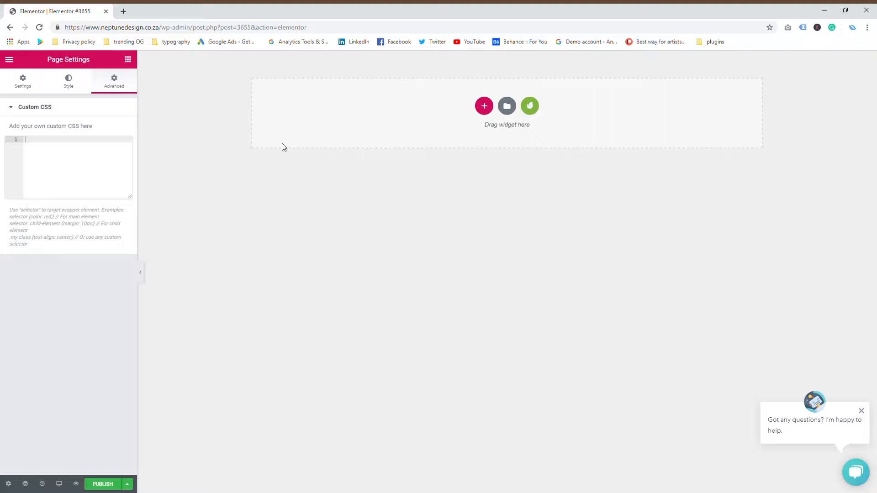
click(485, 107)
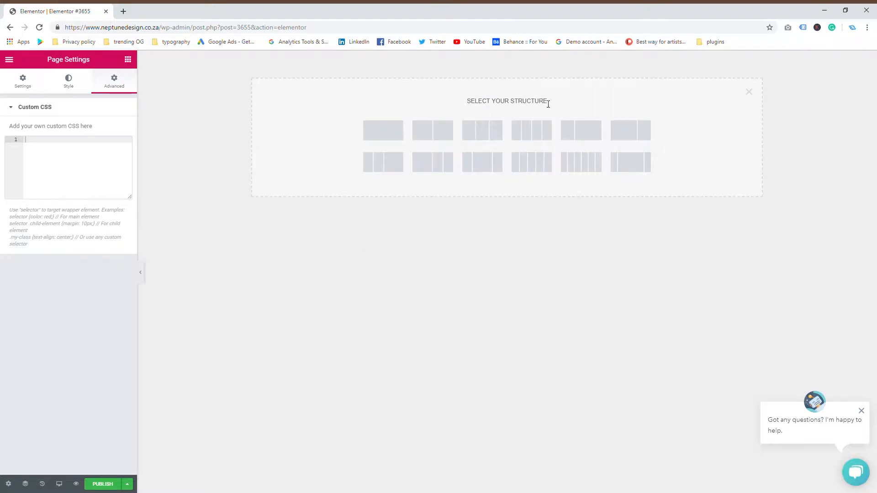
click(389, 135)
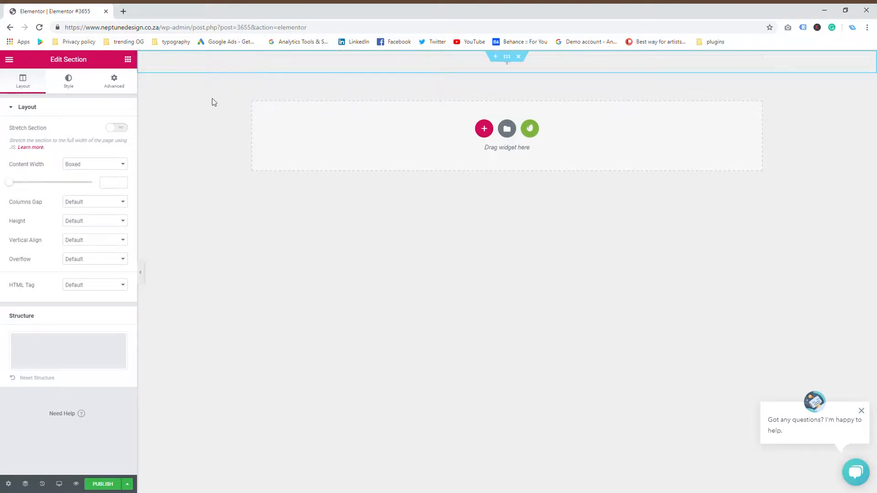
Step: Search the widget panel for 'html' and drag the HTML widget to the top of the page
click(443, 59)
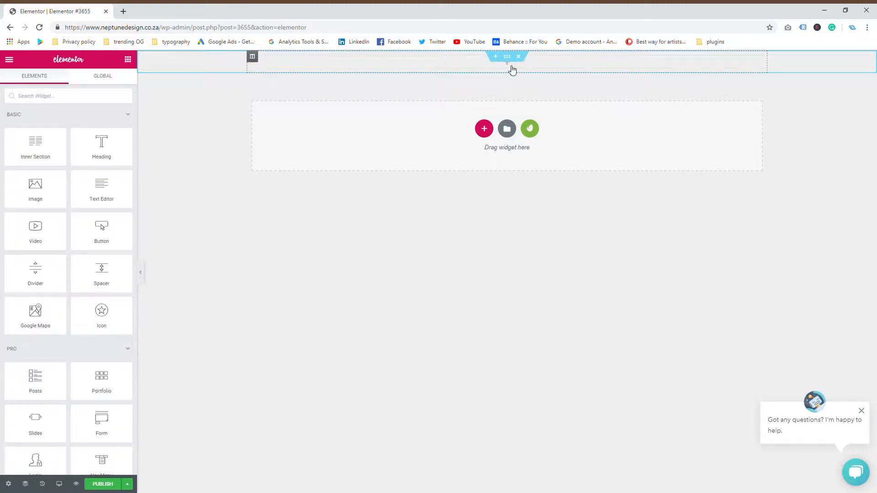
click(103, 82)
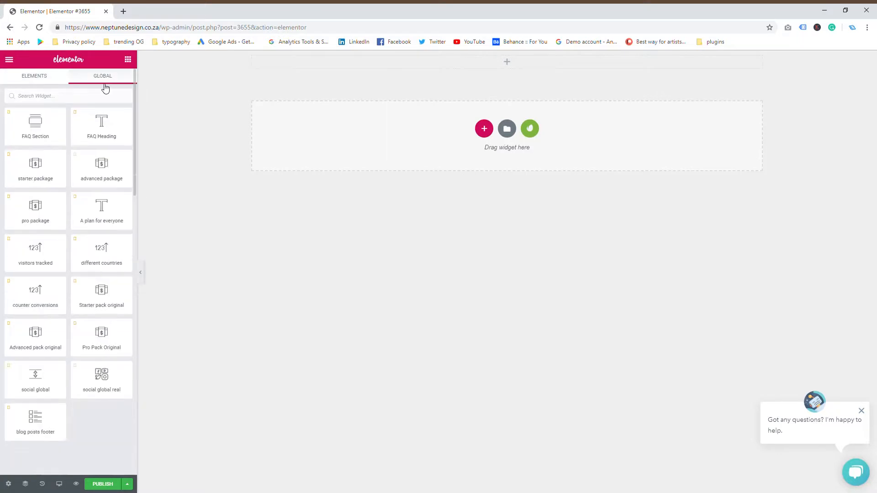
click(28, 81)
scroll(71, 266, down, 1)
scroll(71, 265, down, 2)
scroll(71, 264, up, 3)
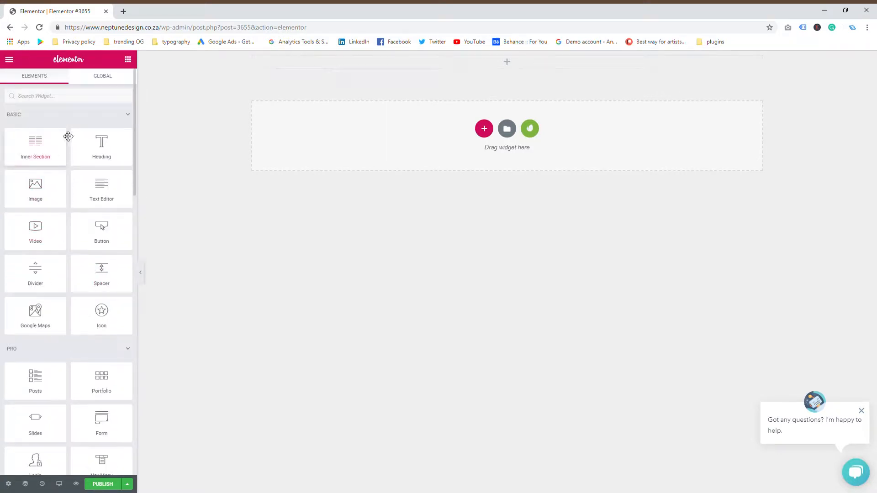
text(html)
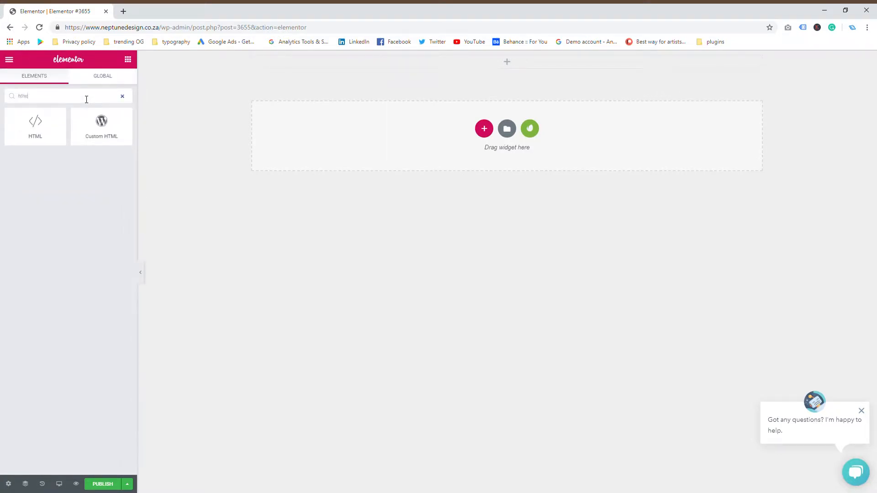
drag(29, 128, 513, 65)
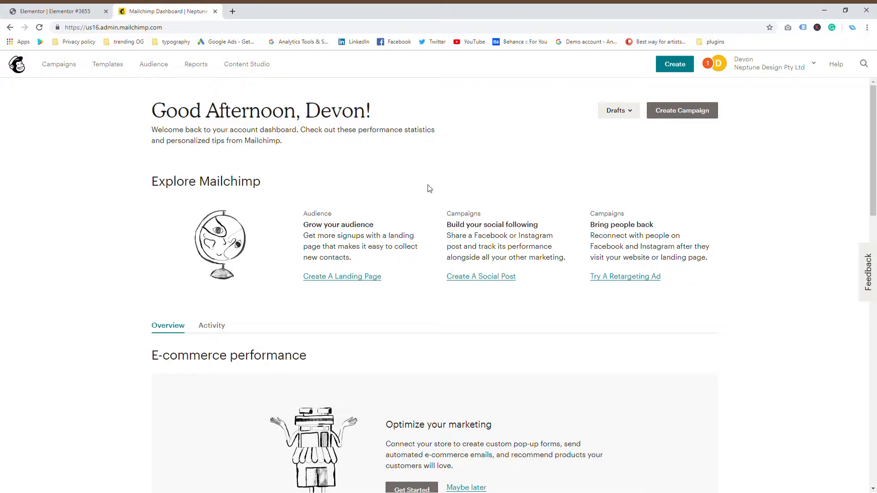
Step: Go to Audience > Manage Audience > Signup forms for the Neptune Design Pty Ltd audience
click(160, 67)
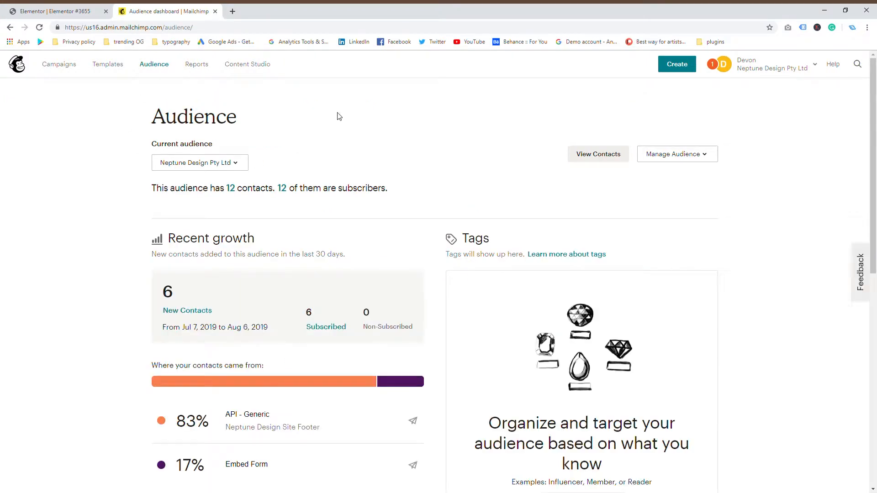
click(651, 154)
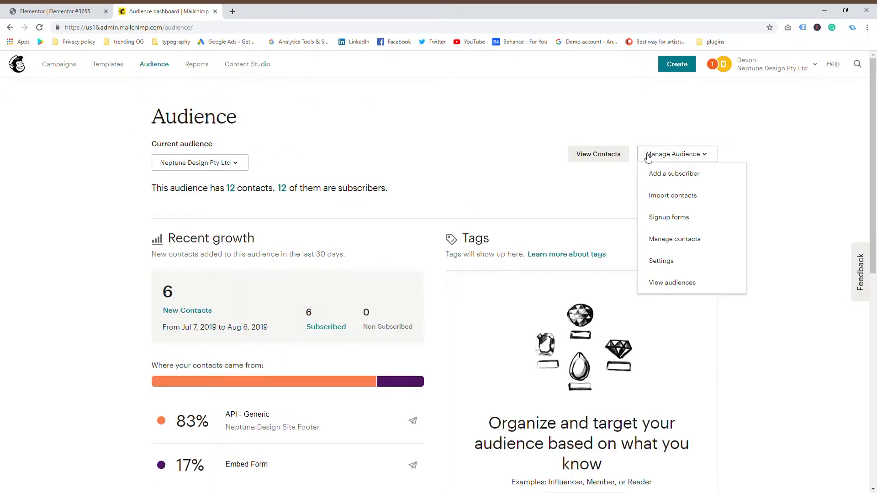
click(670, 217)
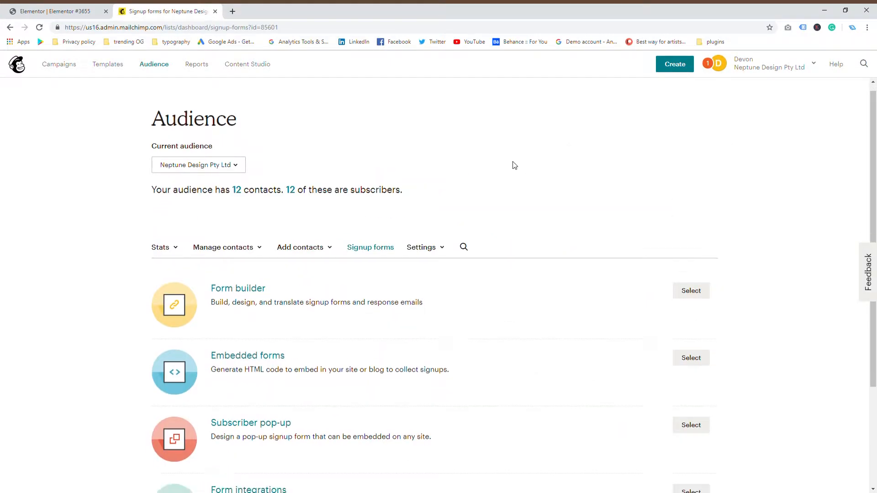
scroll(512, 164, down, 3)
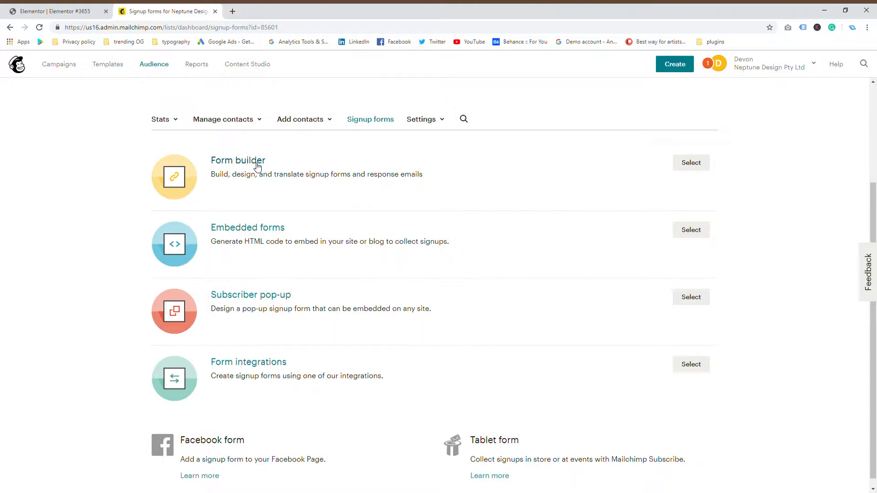
Step: Open Embedded forms and compare the Condensed, Horizontal and Unstyled styles before choosing Classic
click(250, 230)
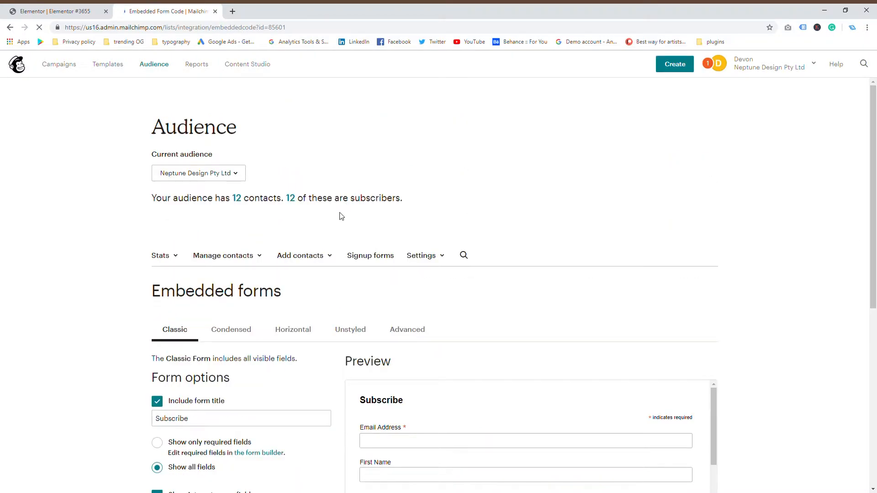
scroll(390, 163, down, 4)
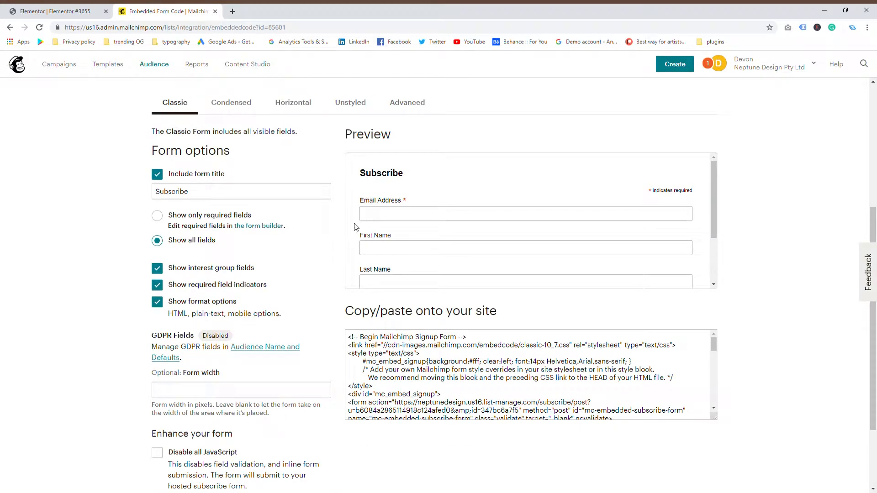
click(243, 109)
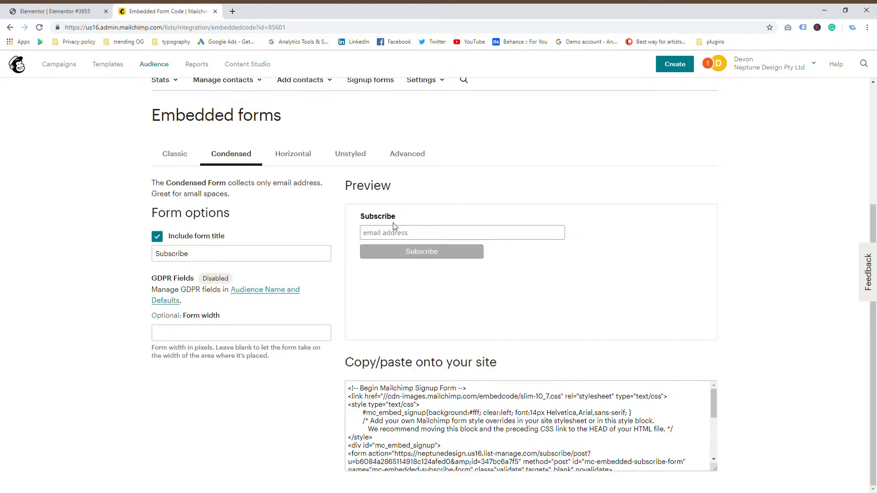
click(296, 161)
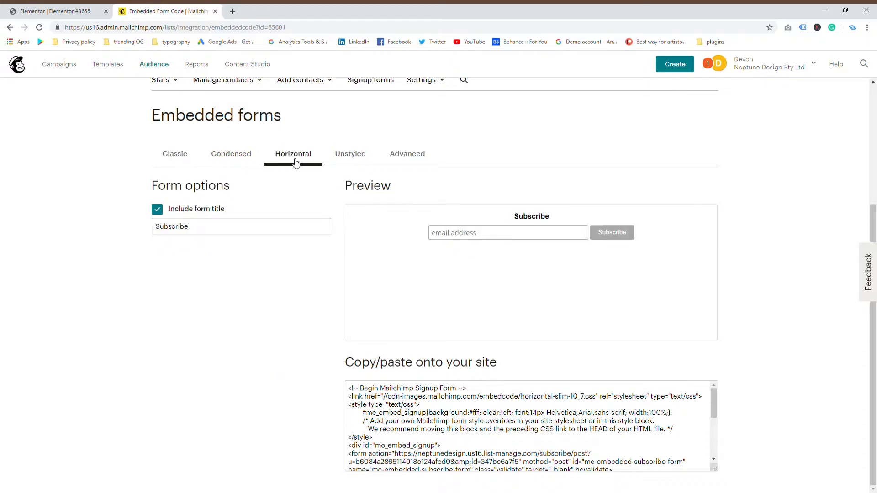
click(343, 155)
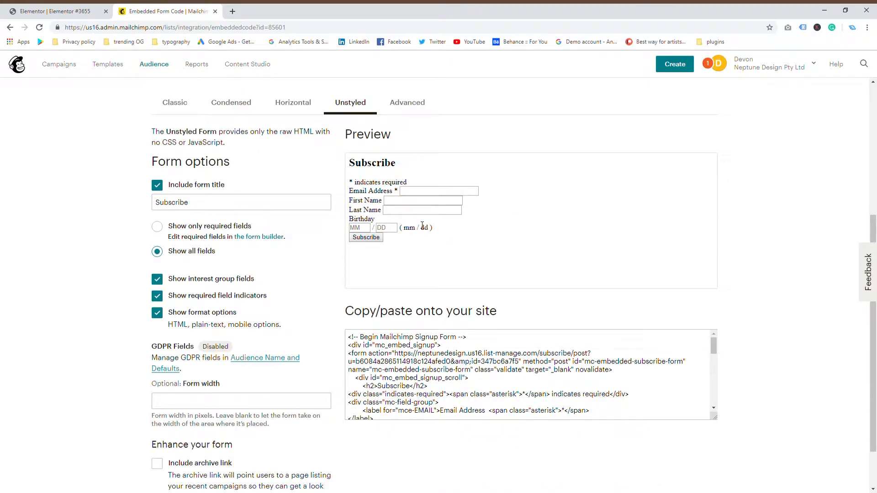
click(178, 104)
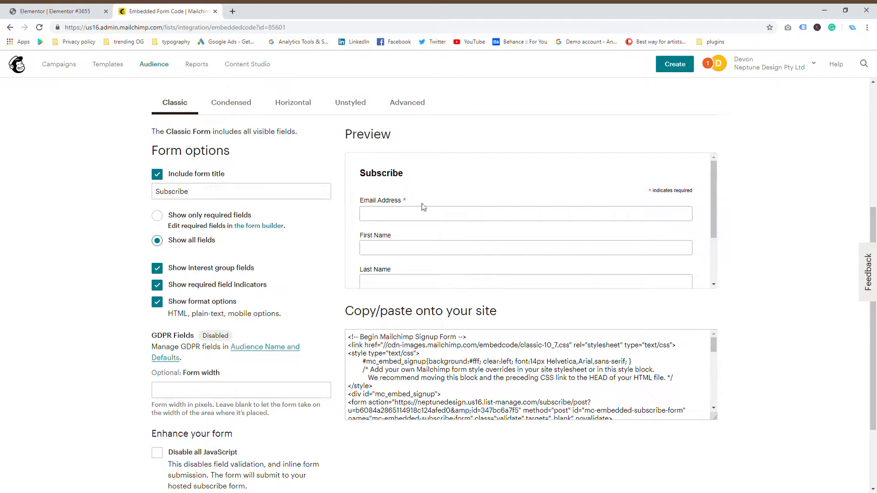
Step: Select the entire Classic embed code, then switch back to the Elementor editor
scroll(424, 207, down, 2)
scroll(423, 201, up, 2)
scroll(49, 274, up, 3)
scroll(87, 299, down, 2)
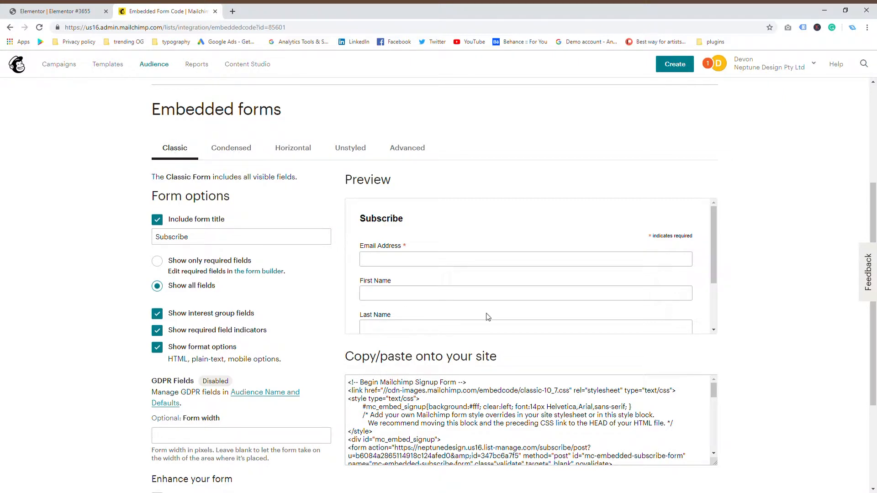
scroll(480, 277, down, 1)
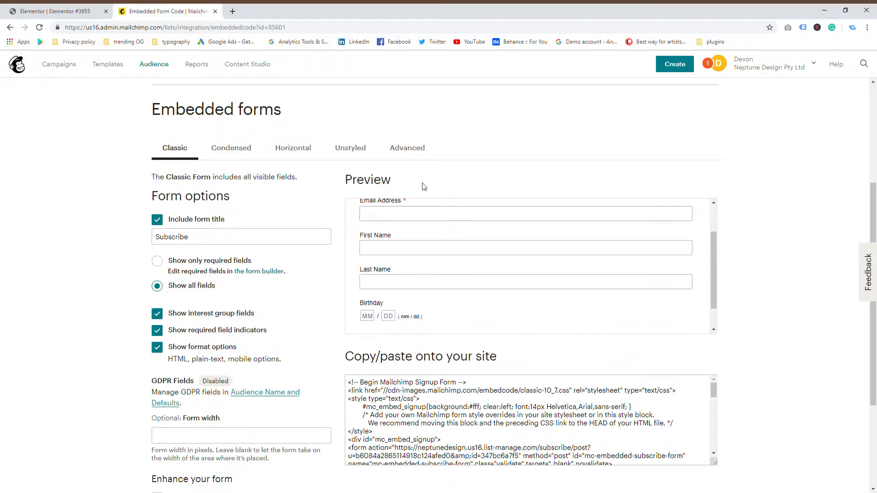
scroll(421, 274, up, 1)
scroll(478, 269, down, 2)
scroll(770, 335, down, 1)
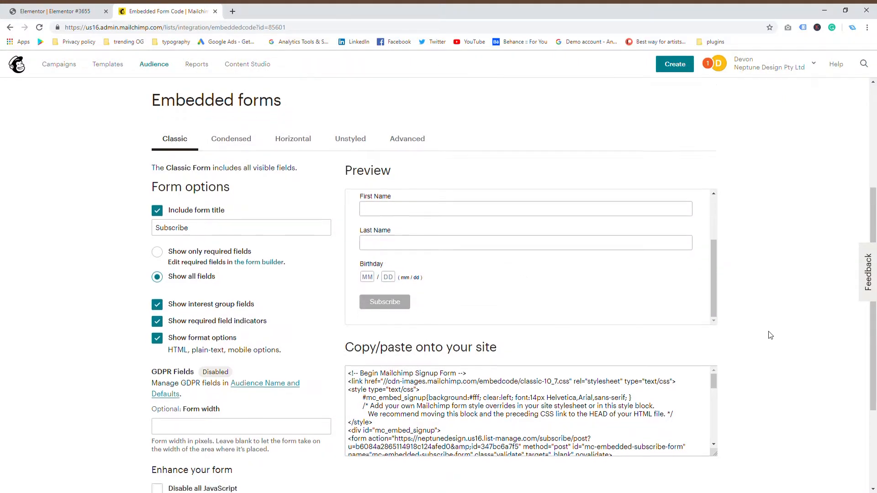
scroll(770, 336, down, 2)
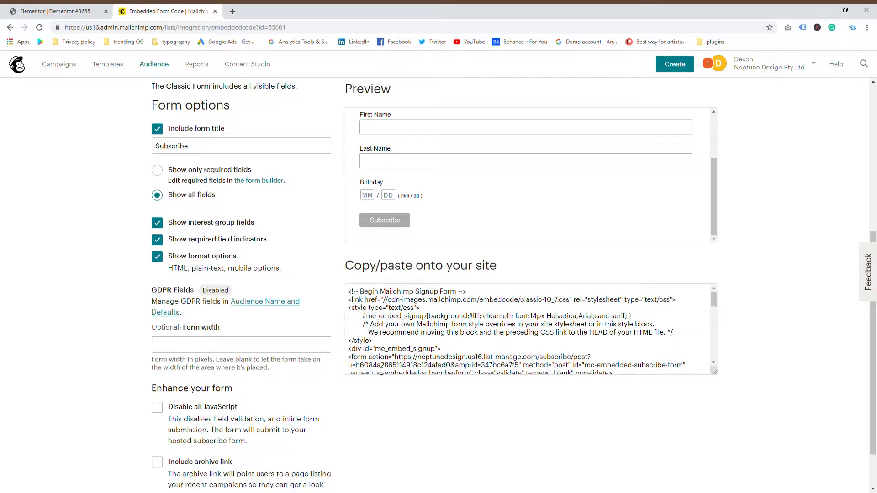
click(350, 293)
key(ctrl+c)
scroll(561, 333, down, 3)
scroll(561, 334, down, 10)
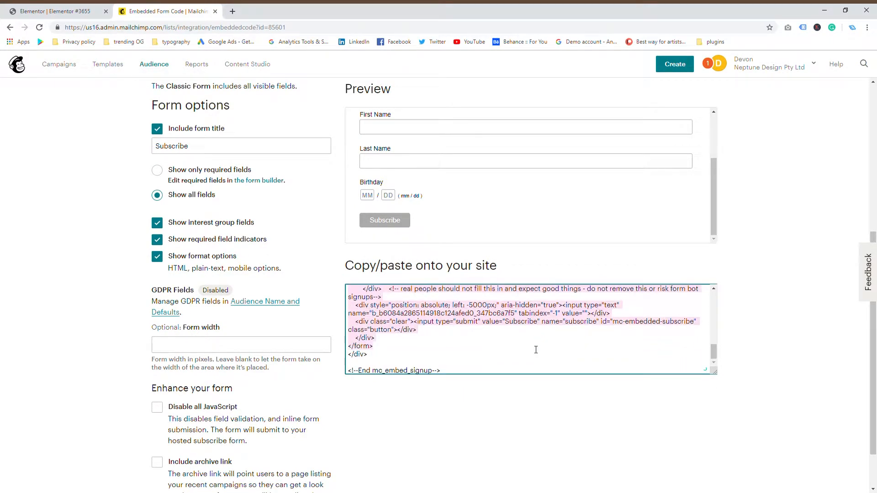
scroll(456, 363, up, 15)
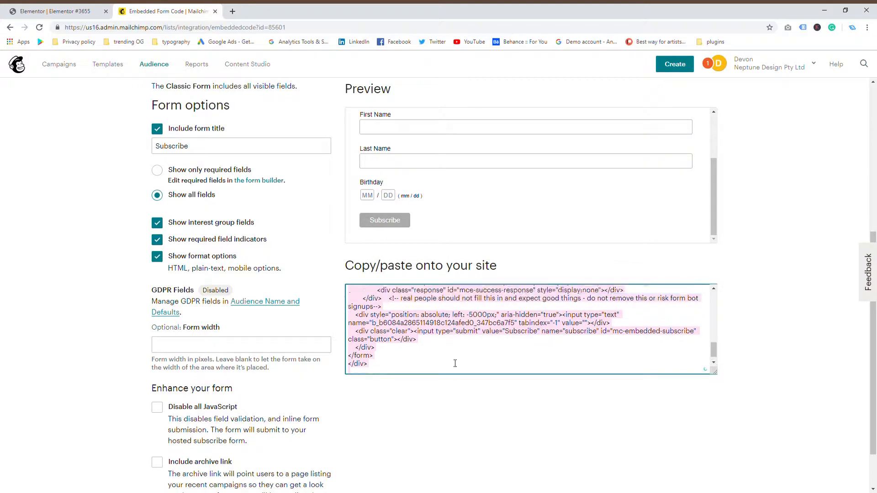
scroll(439, 428, down, 3)
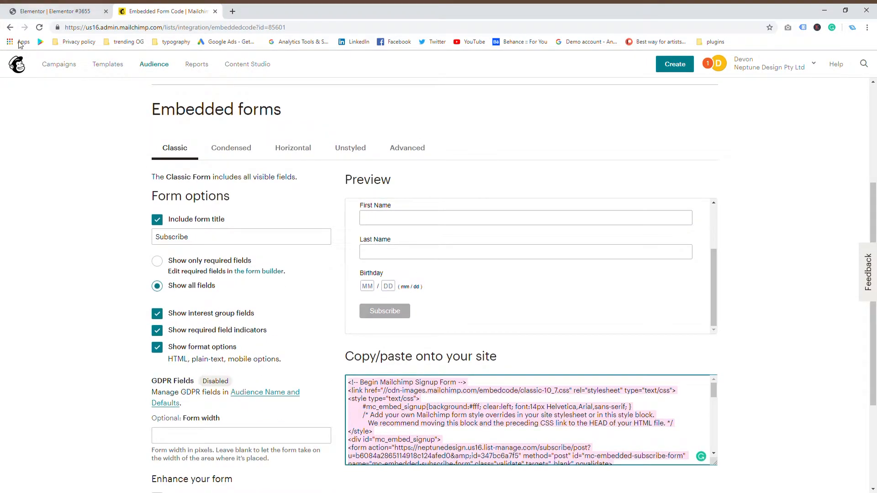
click(54, 11)
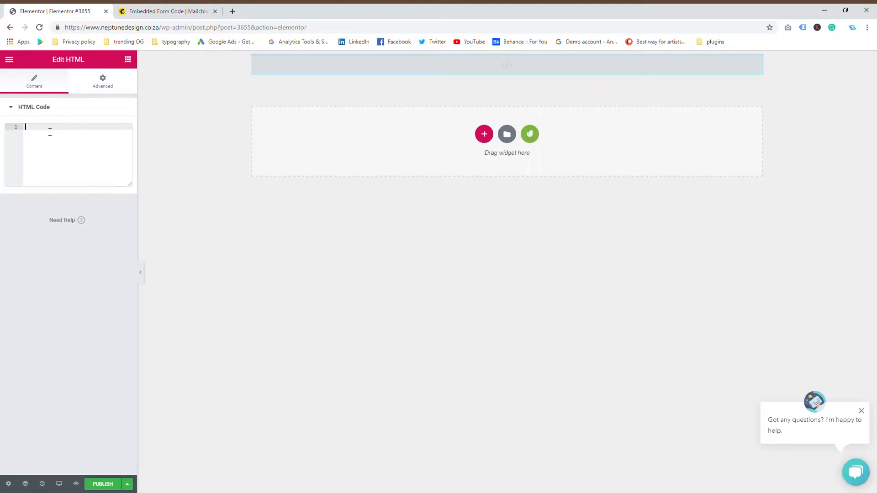
Step: Paste the Mailchimp signup form code into the HTML widget and preview the page in a new tab
key(ctrl+v)
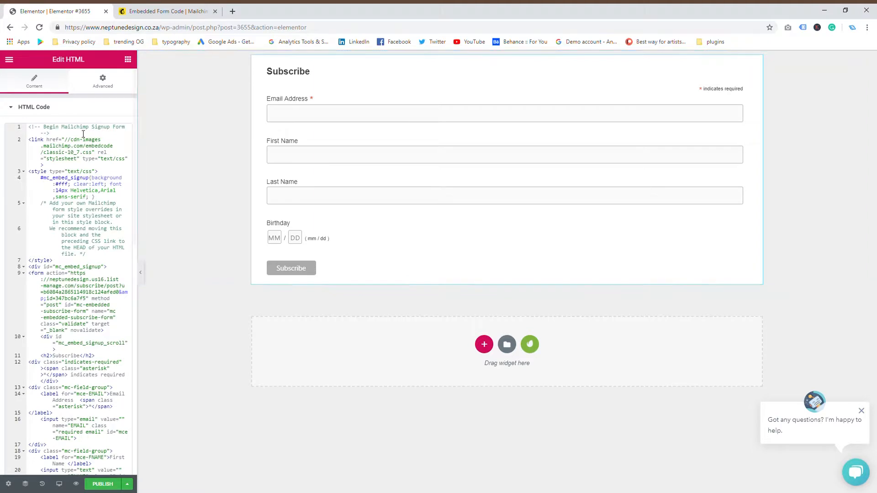
click(76, 485)
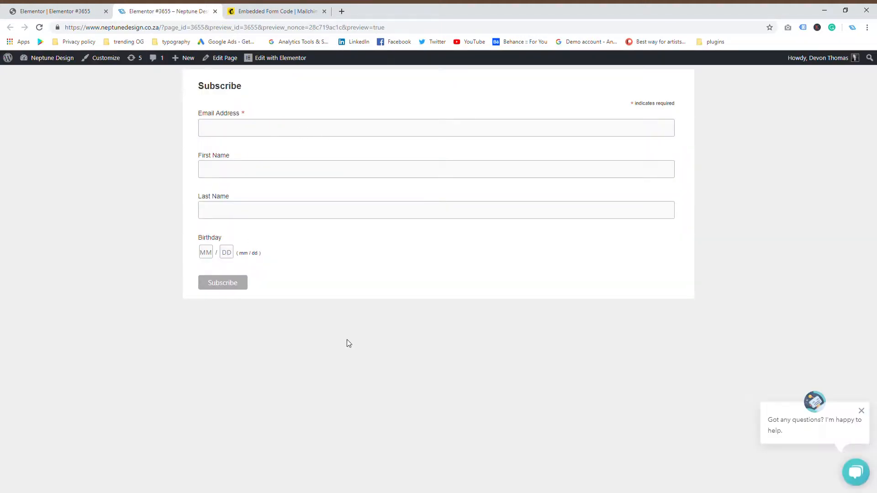
Step: Submit the Subscribe form with a test email, autofilled names and birthday 01/02
click(348, 128)
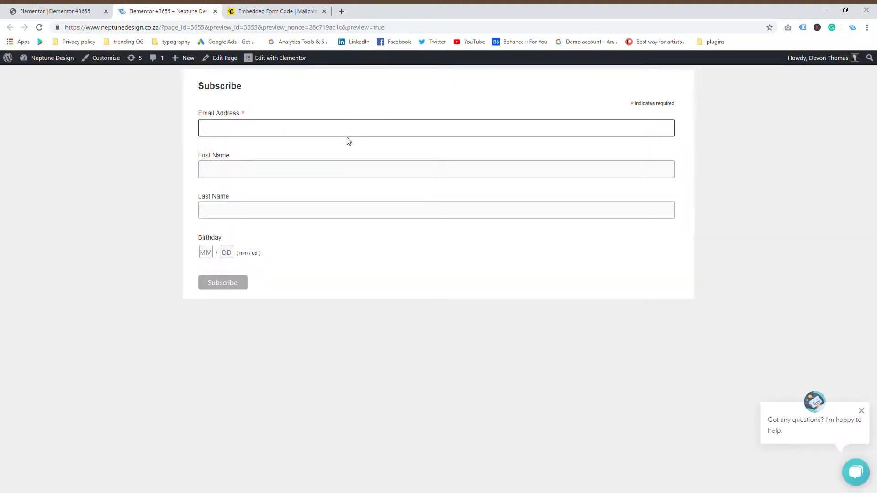
text(jhfhjsgdh)
click(352, 169)
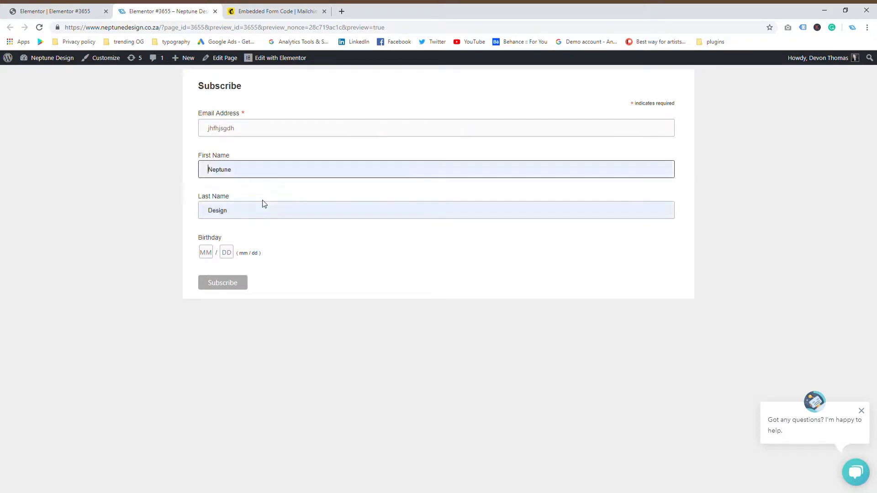
click(274, 213)
click(206, 252)
click(230, 253)
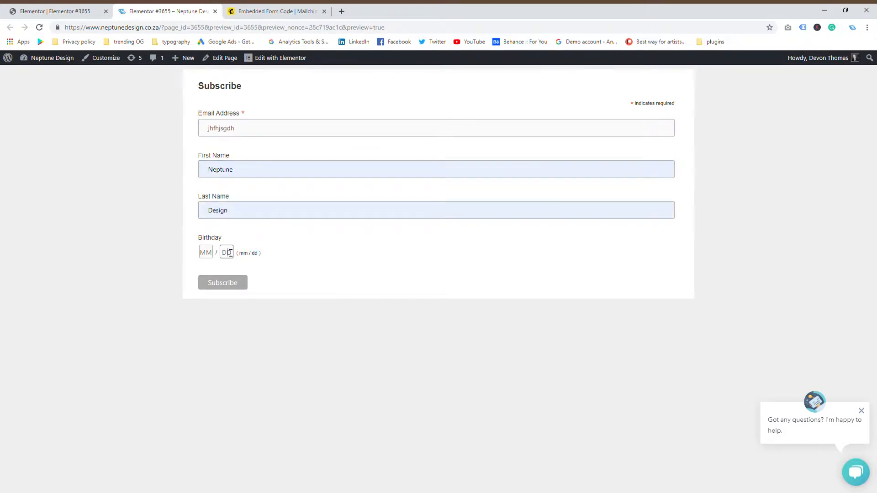
text(02)
click(206, 252)
text(01)
click(298, 339)
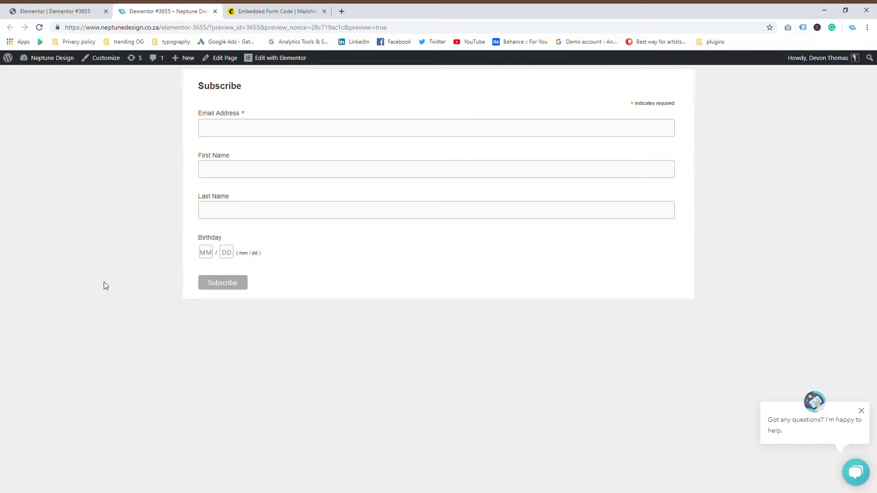
Step: Resubmit the form using the autofilled real email and names, with birthday month 01 and day 02
click(240, 133)
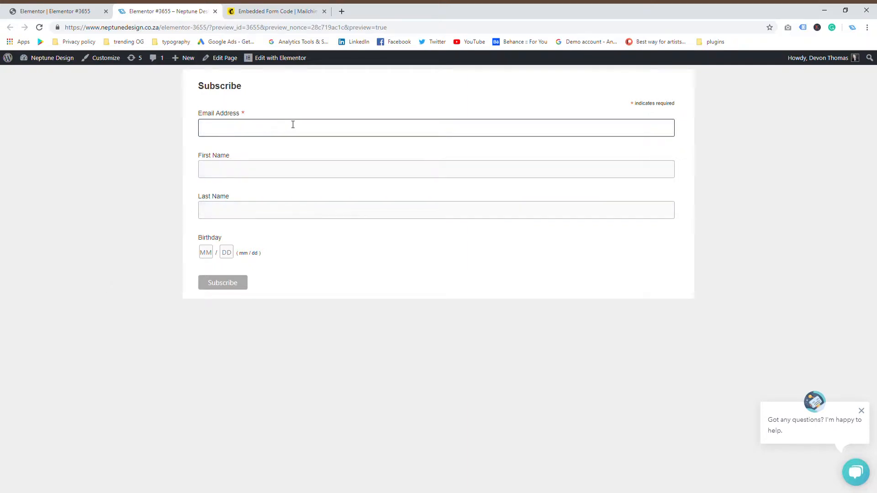
click(227, 155)
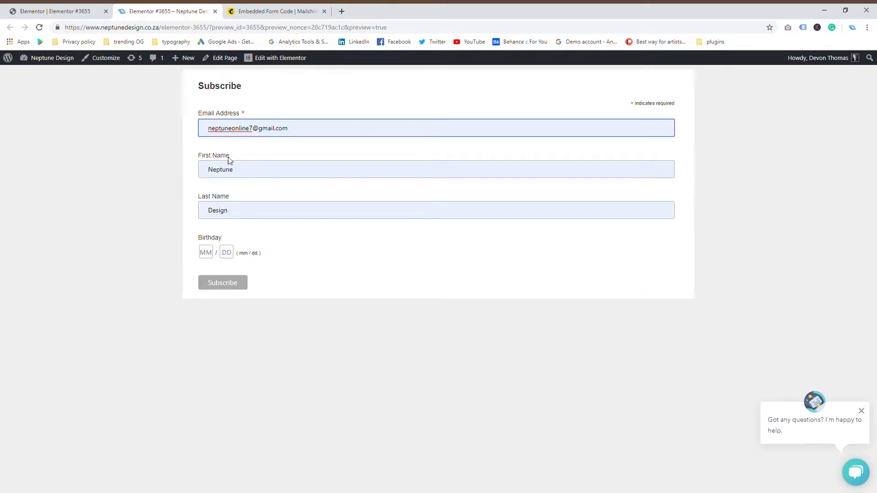
click(212, 132)
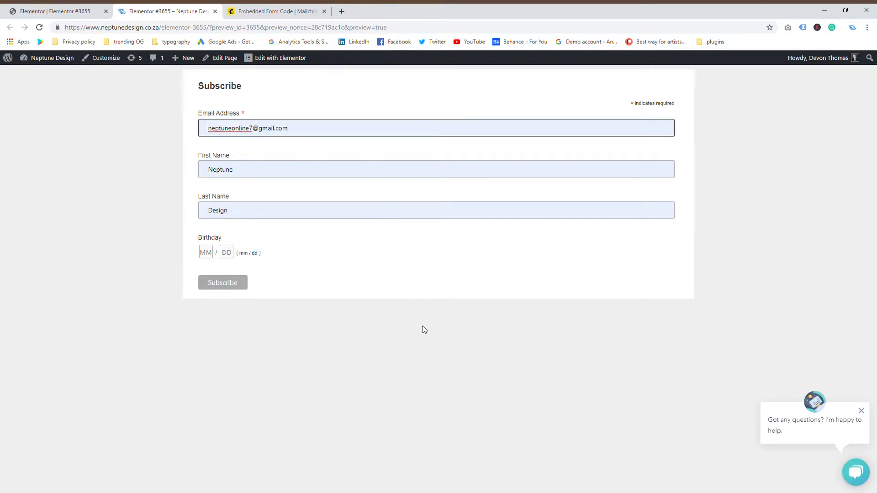
click(372, 373)
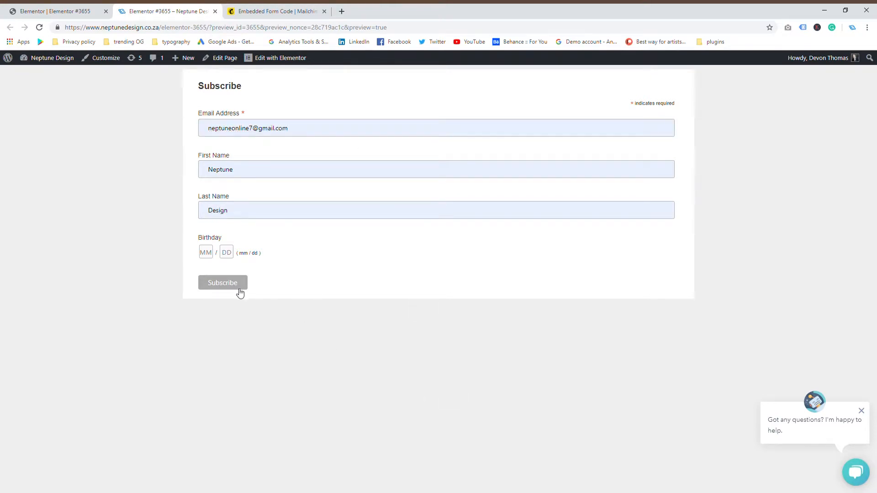
click(206, 252)
text(01)
key(Tab)
text(02)
click(174, 289)
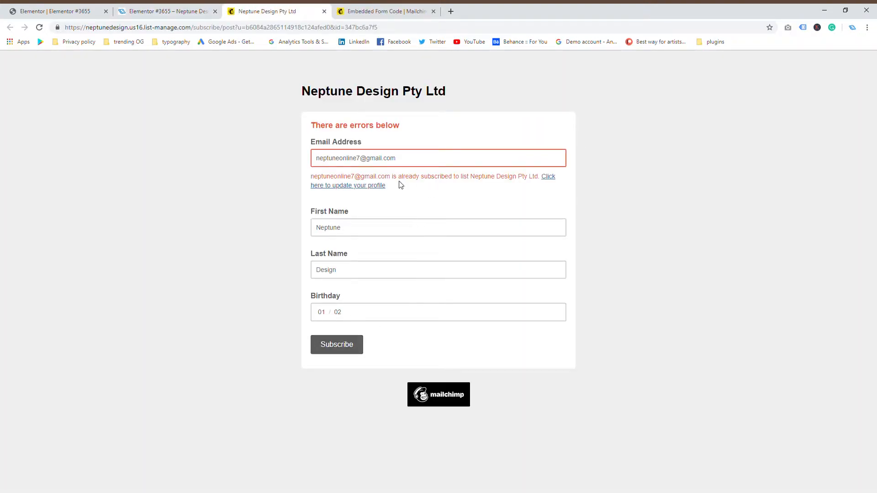
Step: Highlight the already-subscribed error message on the Mailchimp response page, then deselect it
drag(391, 181, 504, 179)
click(592, 224)
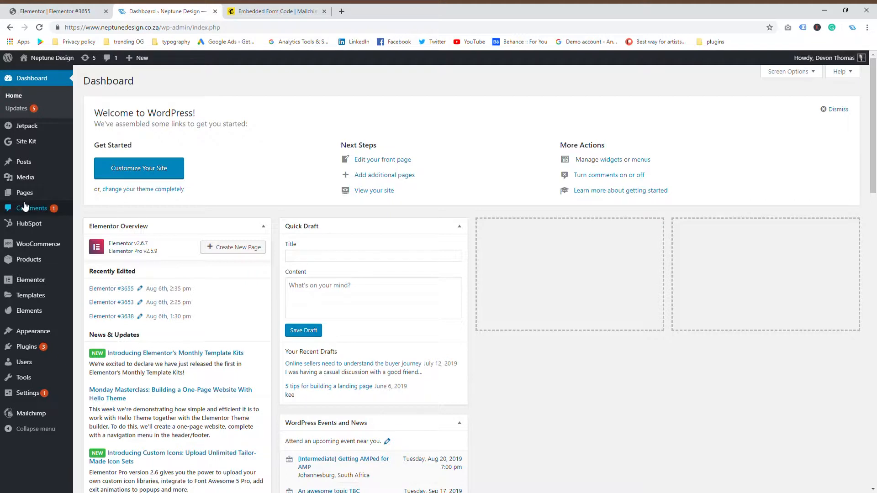
Step: Add a new WordPress page from the Pages menu and open it in Elementor
mouse_move(27, 193)
click(98, 208)
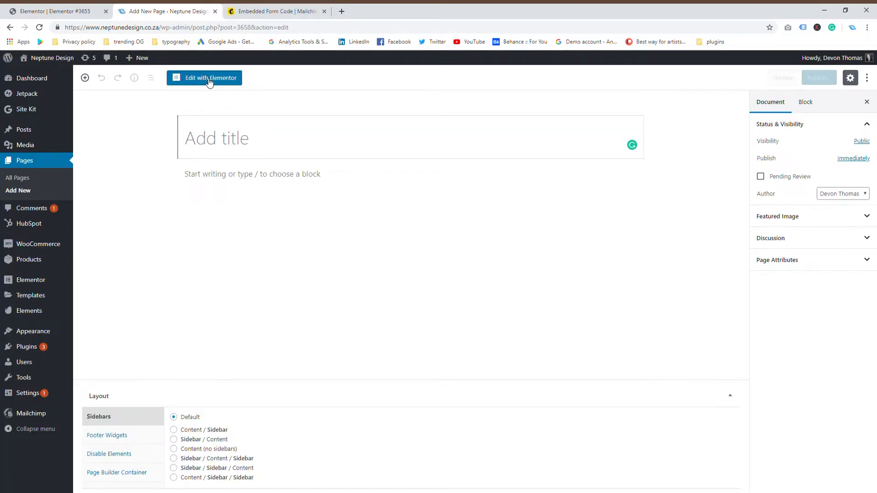
click(209, 78)
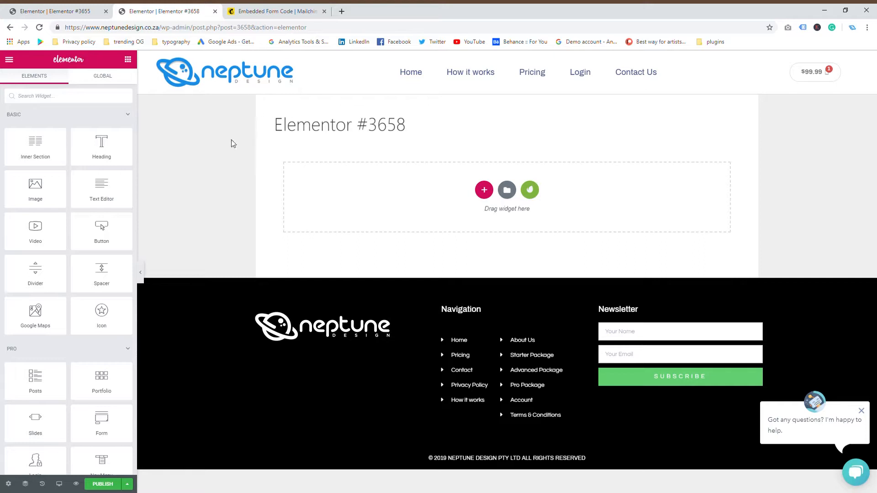
Step: Set the new page's layout to Elementor Canvas in page settings and bring up the template Library
click(14, 485)
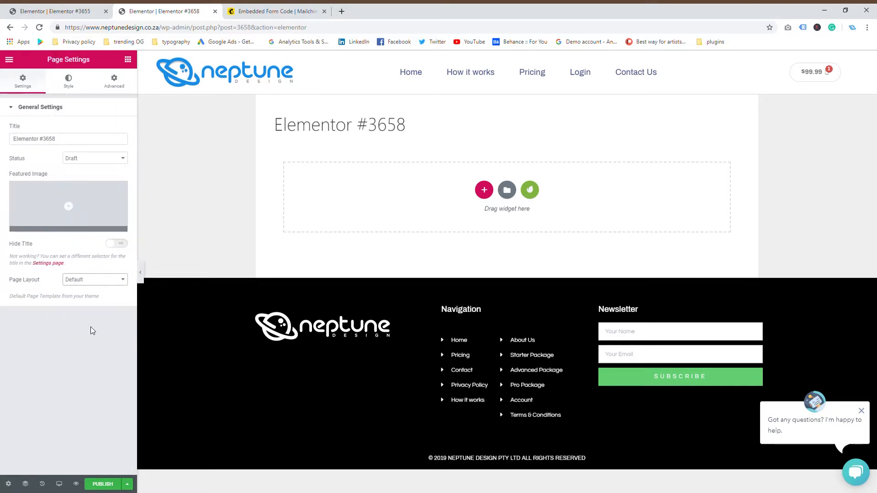
click(94, 302)
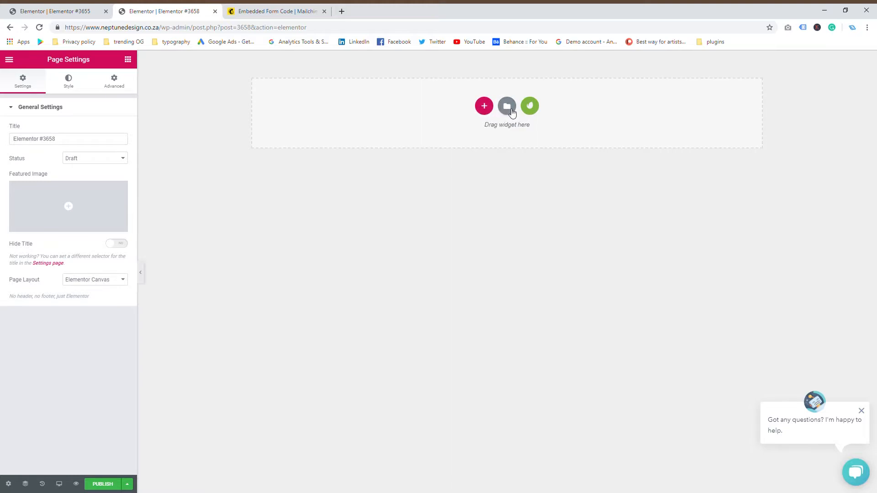
click(511, 109)
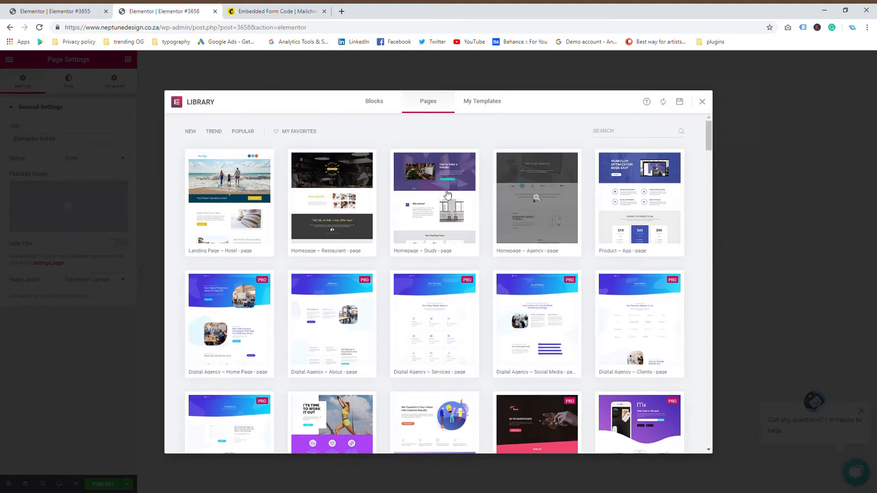
Step: Insert the Homepage – Business template from the Library's Pages collection
scroll(351, 206, down, 3)
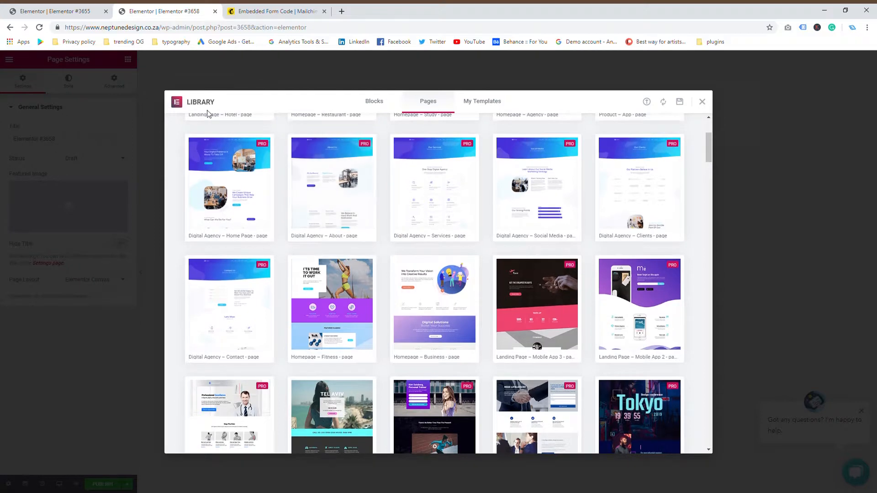
mouse_move(462, 278)
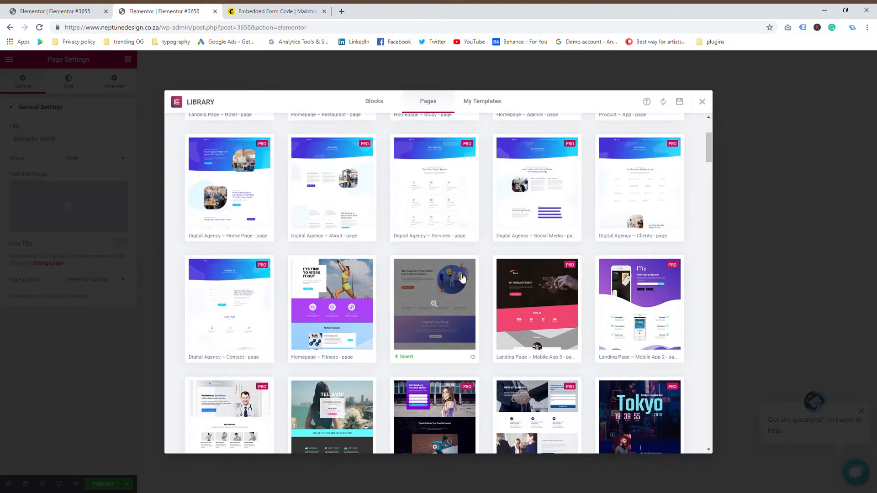
click(401, 356)
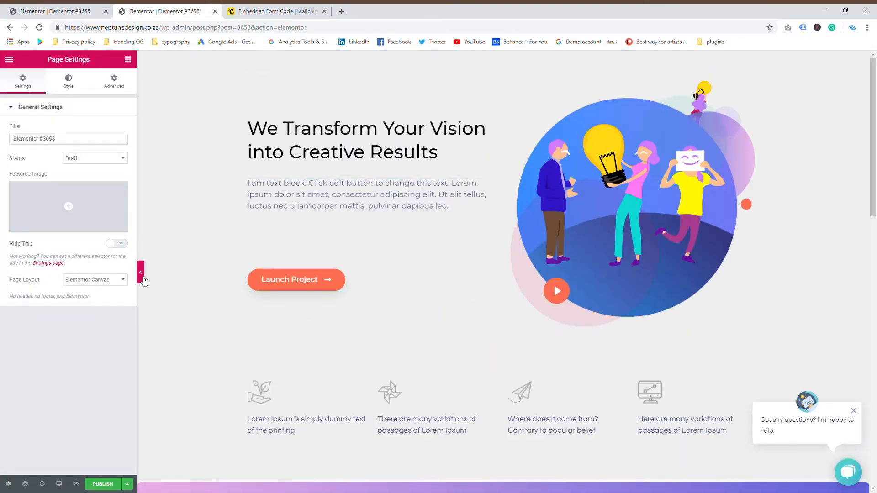
Step: Hide the editing panel to preview the inserted template, then restore the panel
click(140, 274)
scroll(411, 265, down, 3)
scroll(411, 266, down, 7)
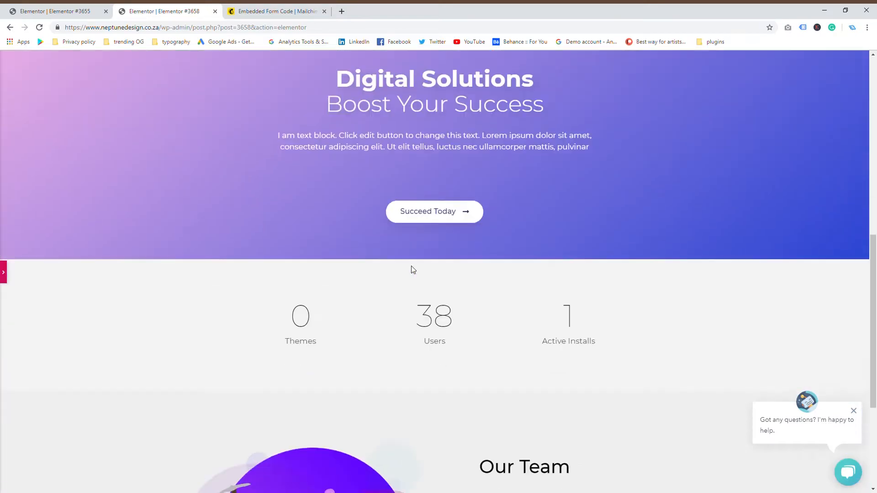
scroll(411, 266, down, 4)
scroll(411, 266, up, 14)
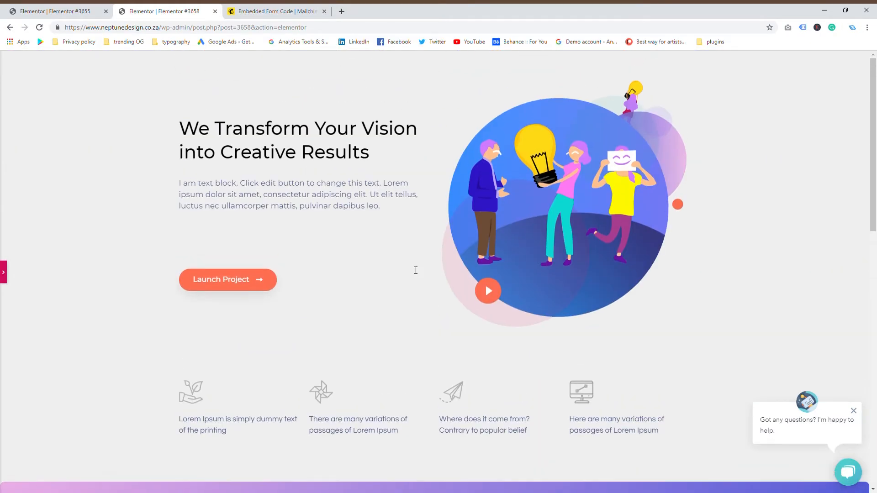
click(4, 273)
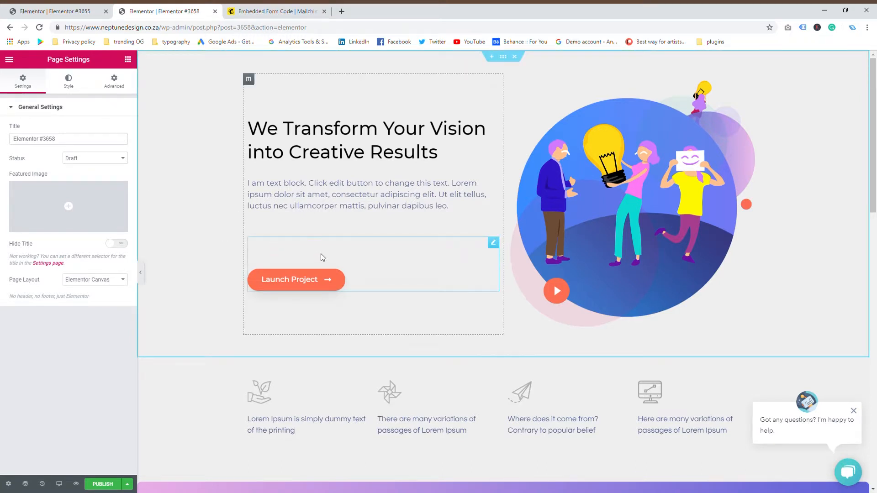
Step: Delete the Launch Project button from the hero section
click(127, 60)
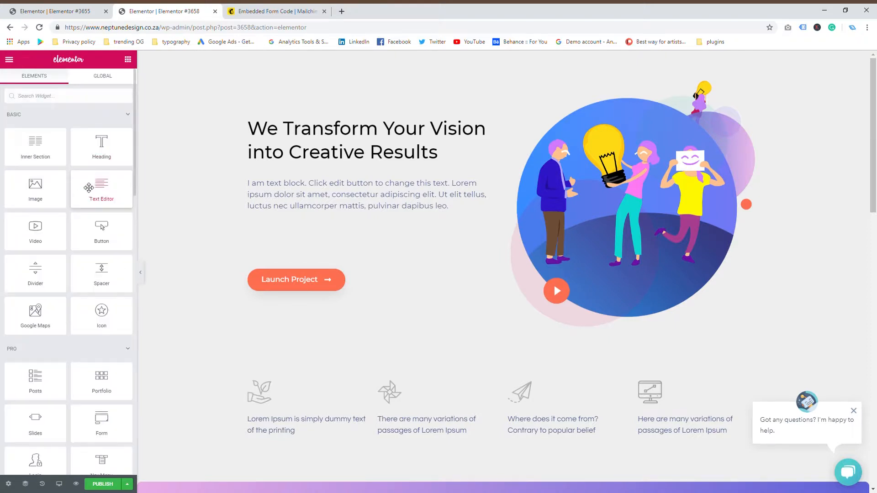
scroll(78, 344, down, 2)
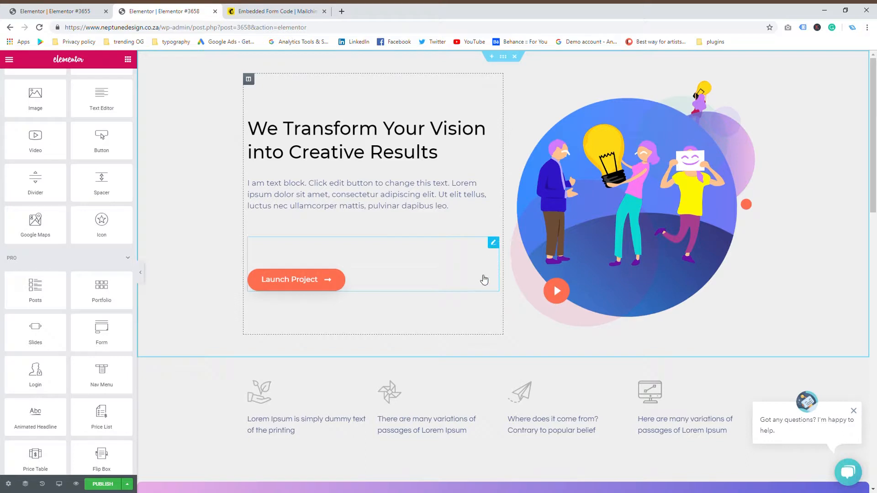
click(494, 243)
right_click(497, 246)
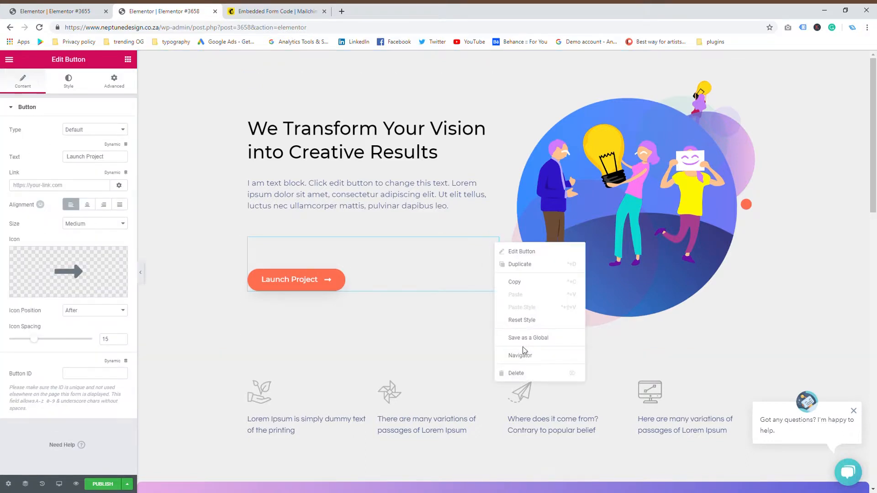
click(515, 371)
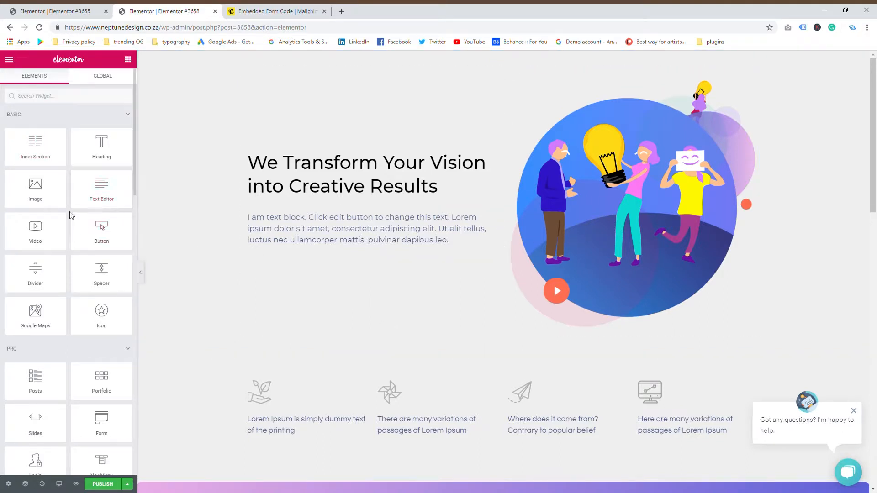
scroll(59, 288, down, 2)
Step: Drag the Pro Form widget into the hero column below the paragraph
scroll(112, 325, down, 2)
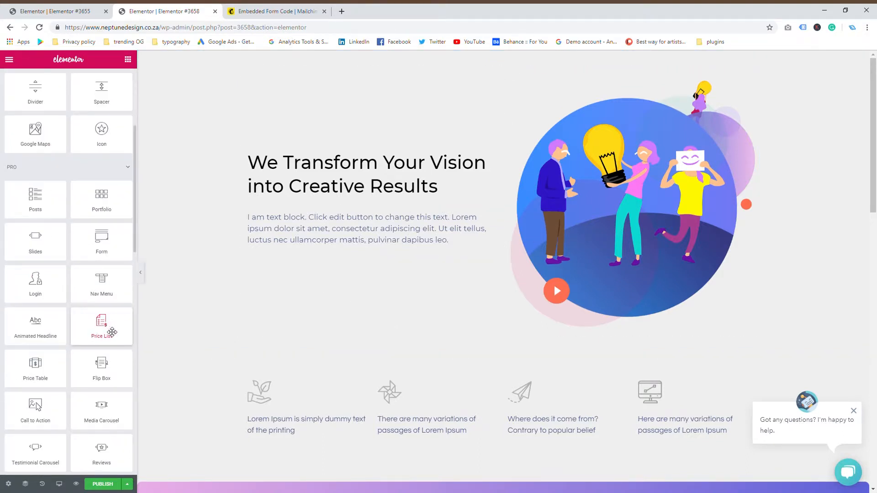
drag(106, 245, 325, 273)
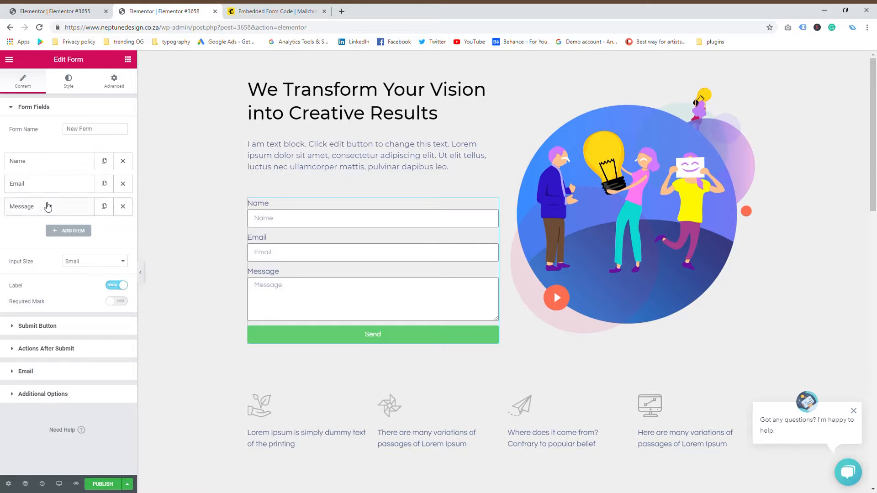
Step: Delete the form's Message field and set Name and Email to 50% column width
click(123, 206)
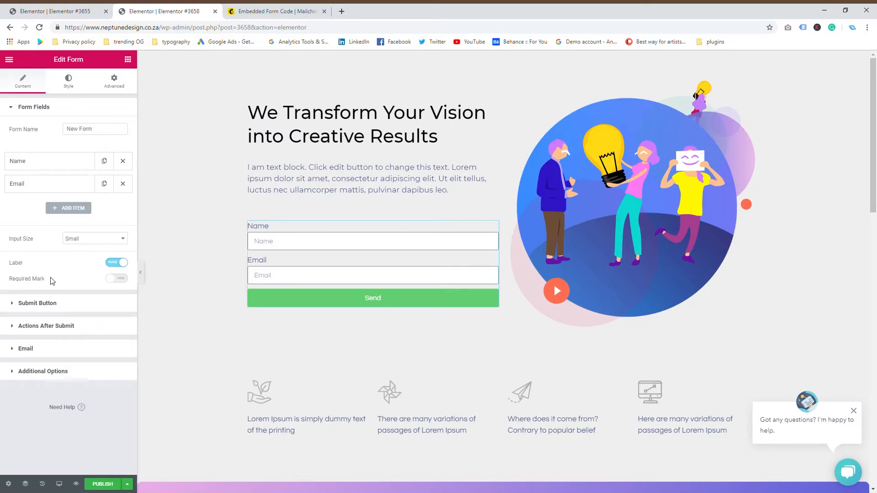
click(45, 168)
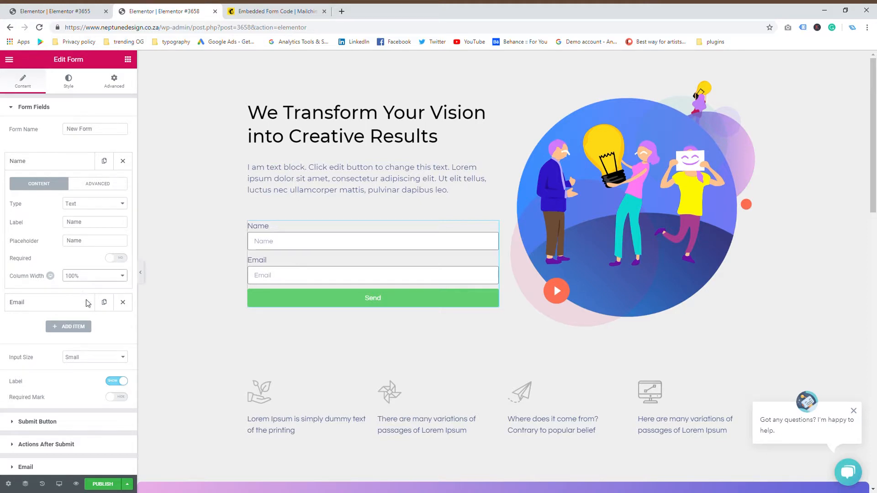
click(94, 321)
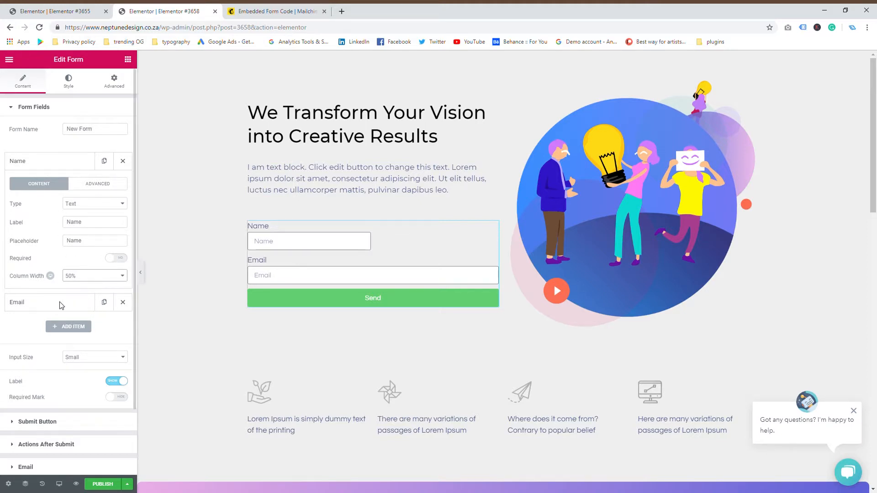
scroll(30, 335, down, 1)
click(50, 260)
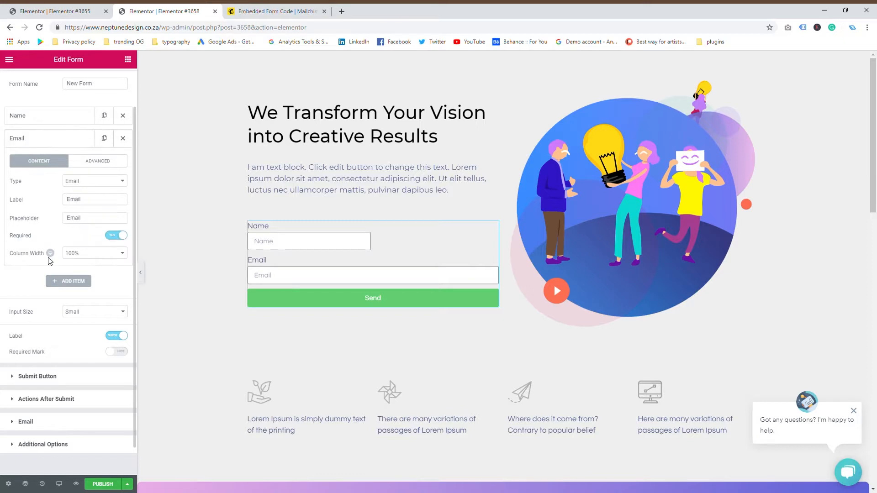
click(94, 254)
click(82, 297)
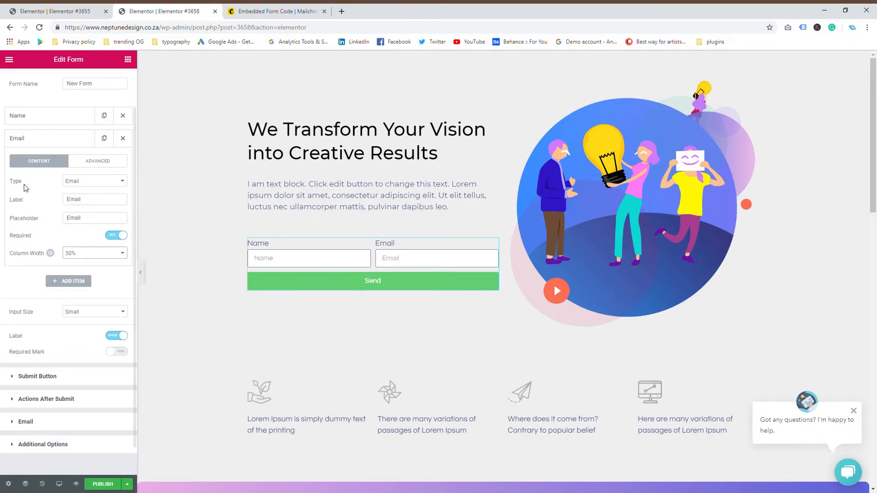
click(36, 376)
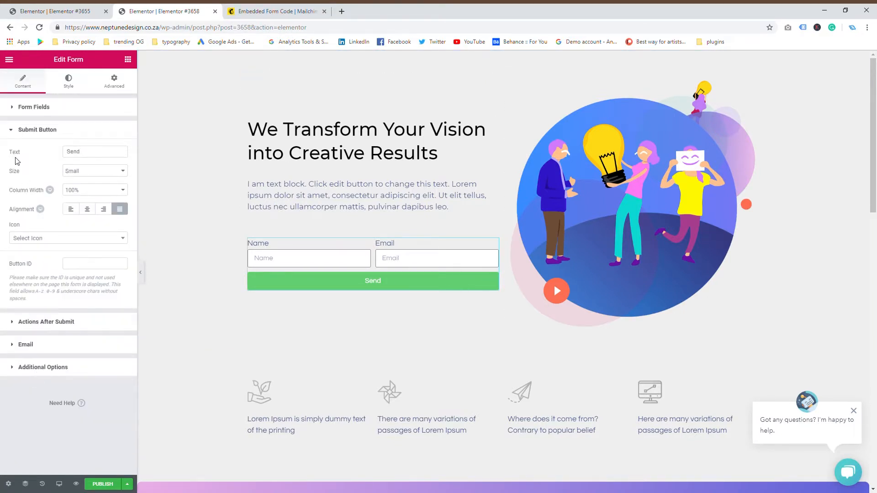
Step: Give the Send button an orange background and a light-green #61ce70 hover background
click(73, 85)
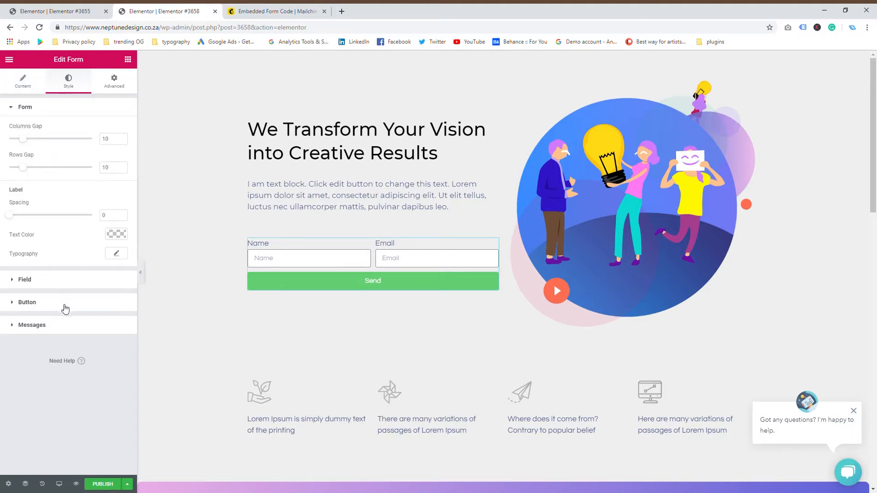
click(37, 302)
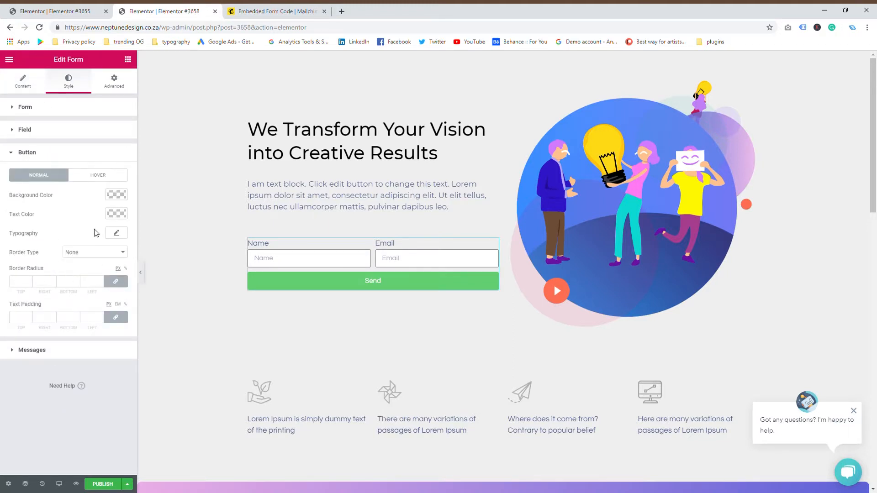
click(117, 195)
click(37, 302)
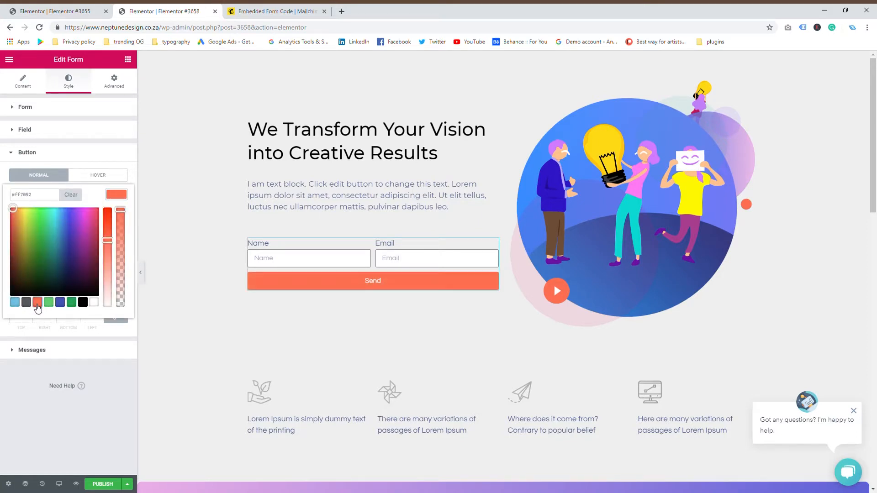
click(81, 386)
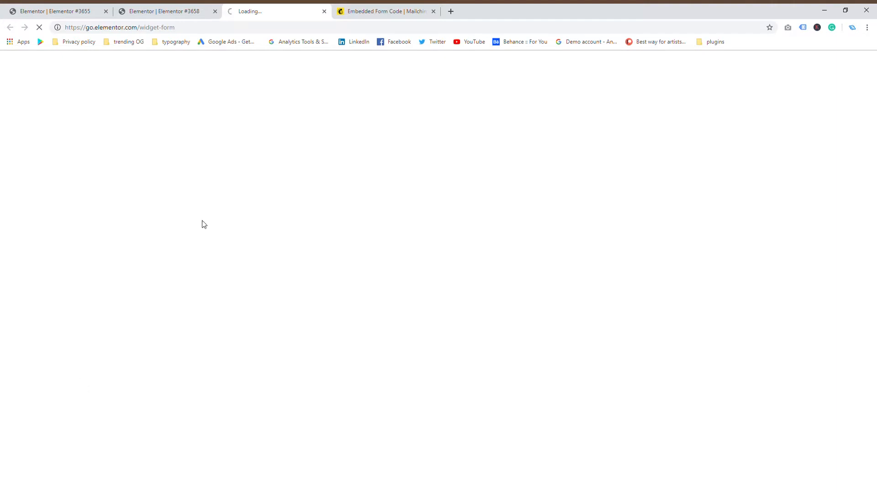
click(324, 12)
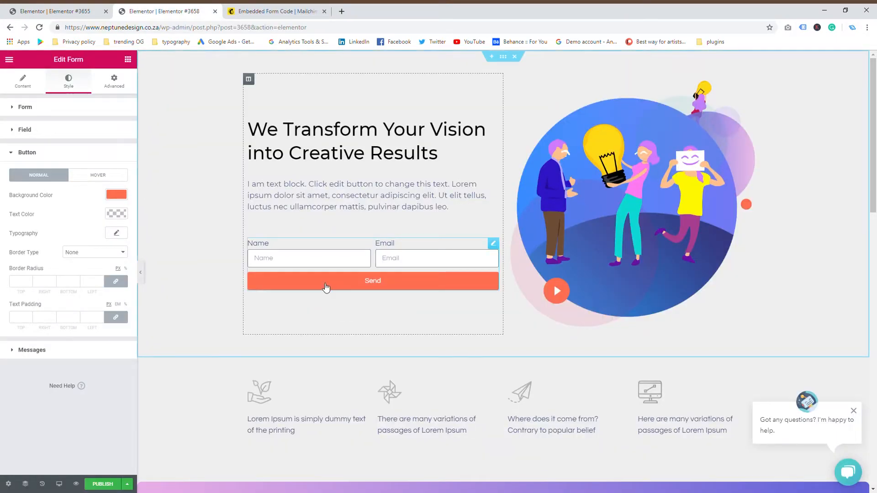
click(94, 176)
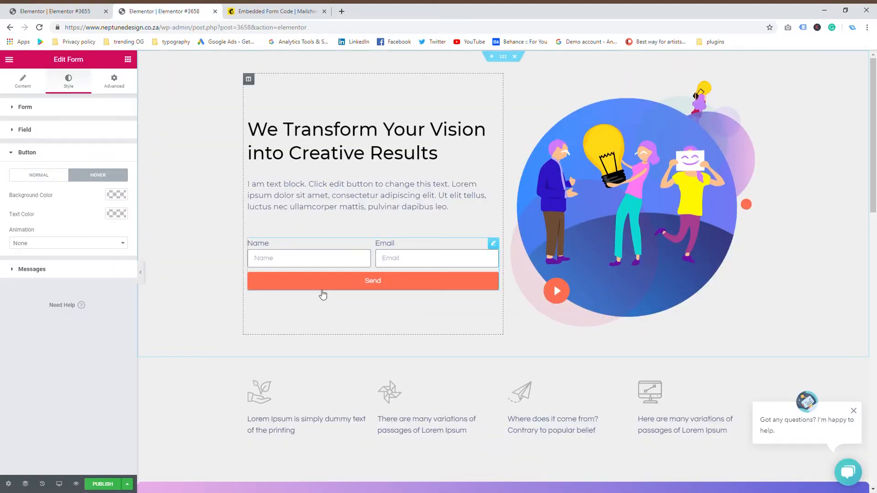
click(116, 194)
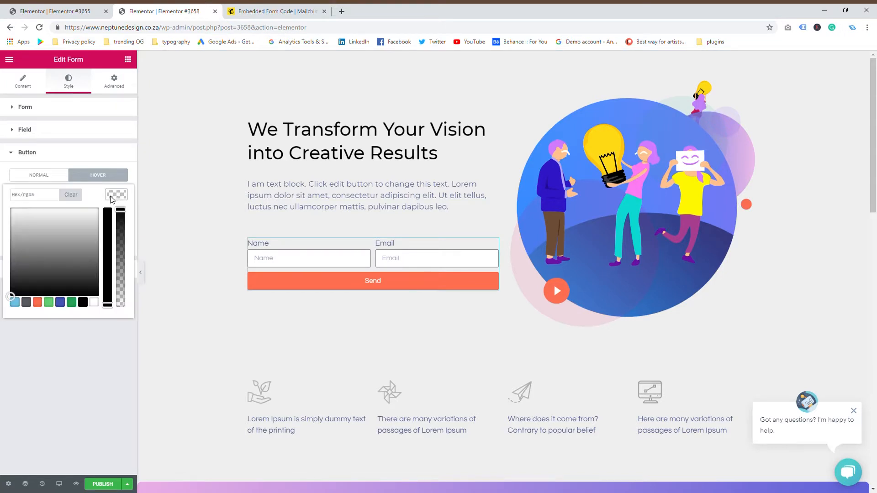
click(51, 303)
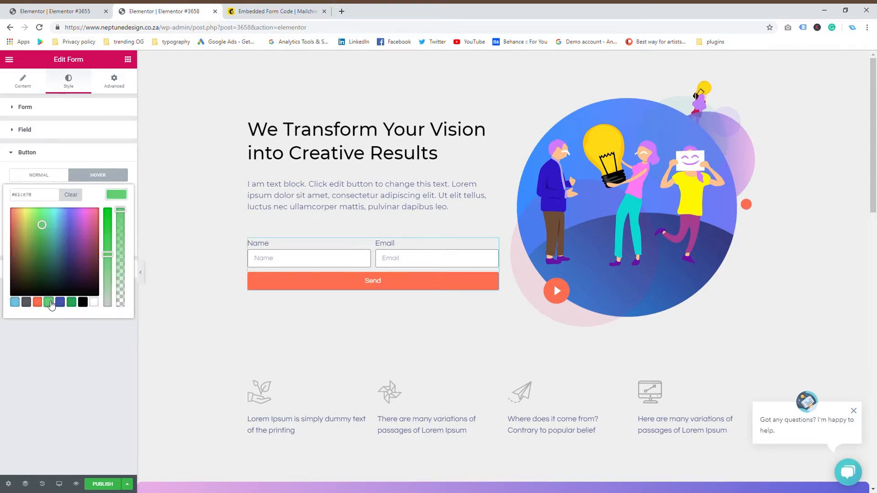
click(72, 368)
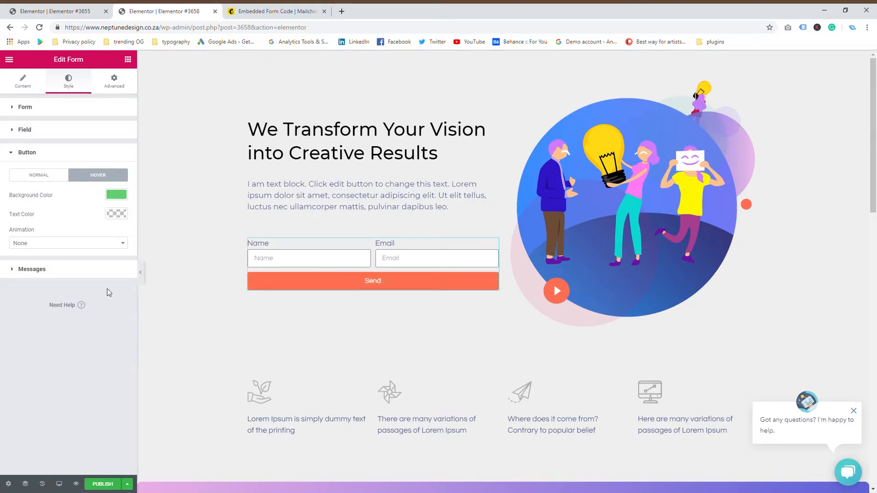
click(44, 161)
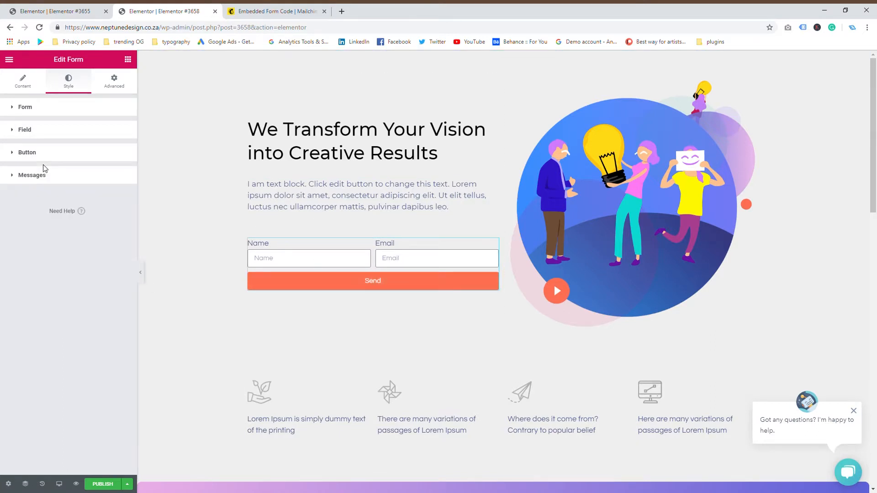
Step: Round the Send button's corners with a border radius of 50
click(37, 90)
click(70, 87)
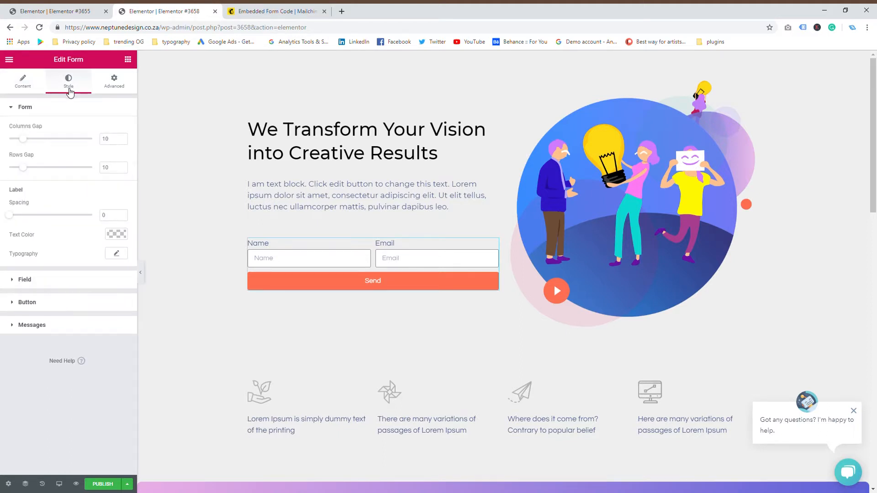
click(14, 303)
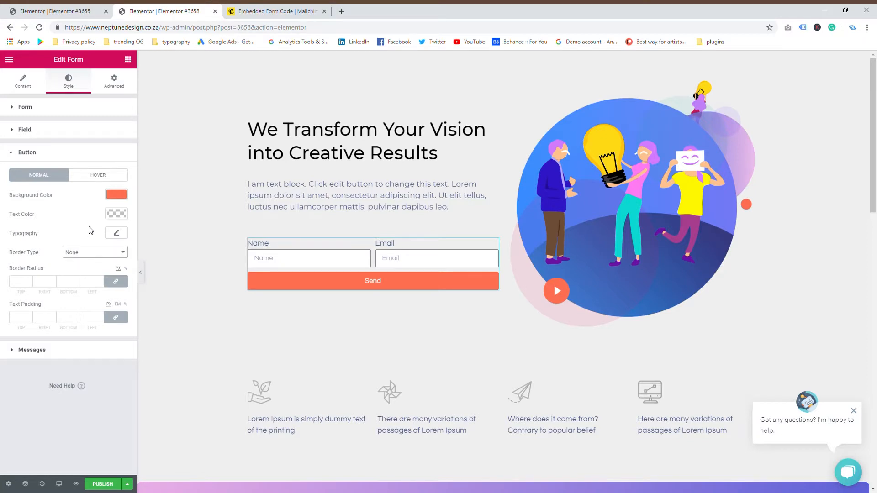
click(27, 281)
text(50)
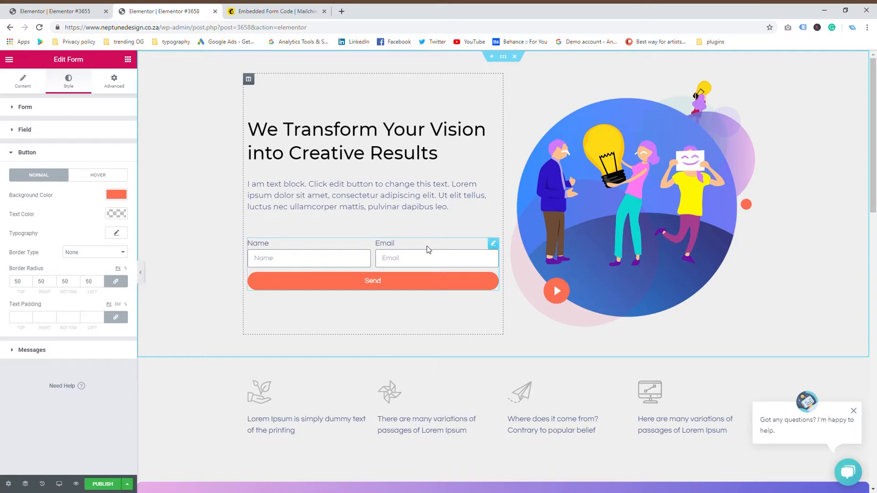
click(23, 85)
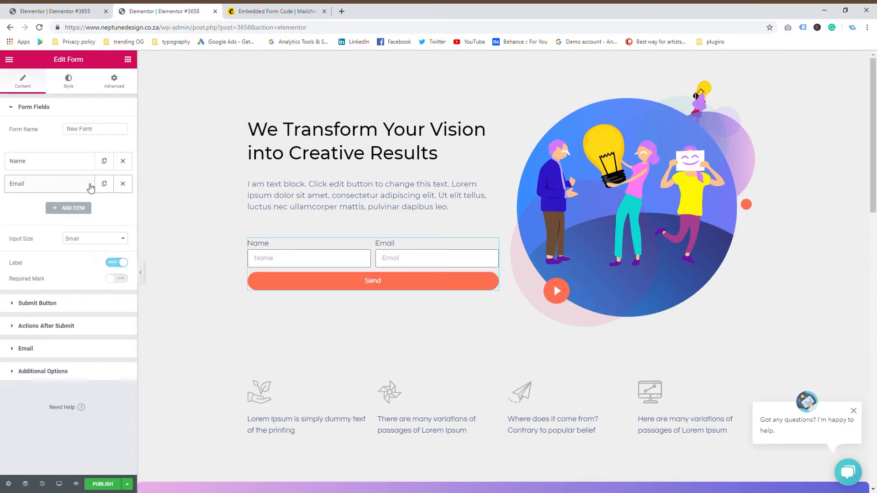
Step: Add a Surname field above Email, labelled and placeholdered Surname, at 50% column width
click(75, 209)
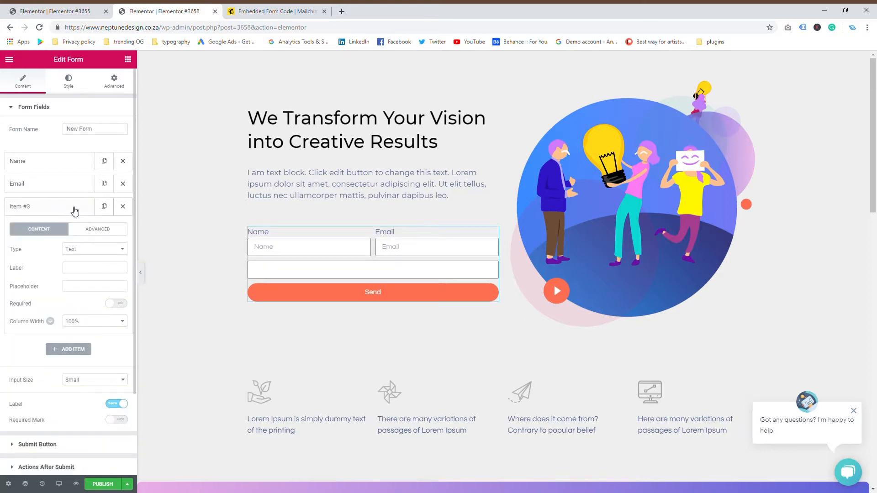
drag(58, 206, 60, 185)
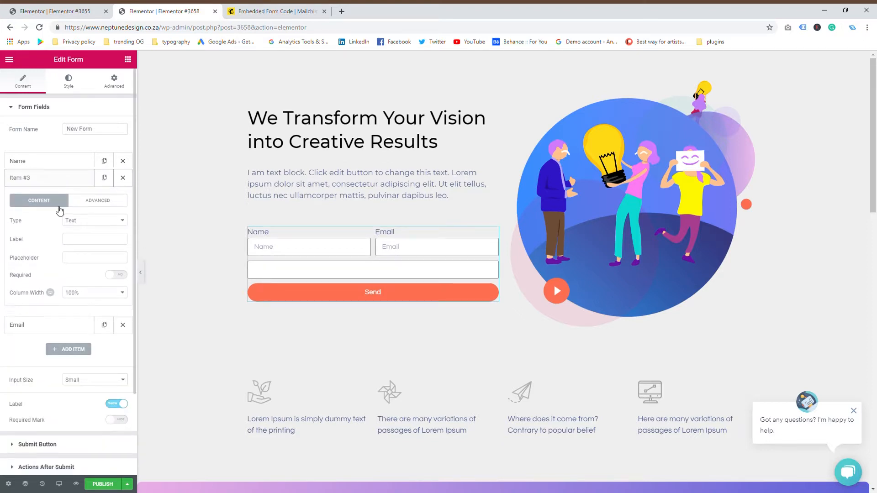
click(49, 187)
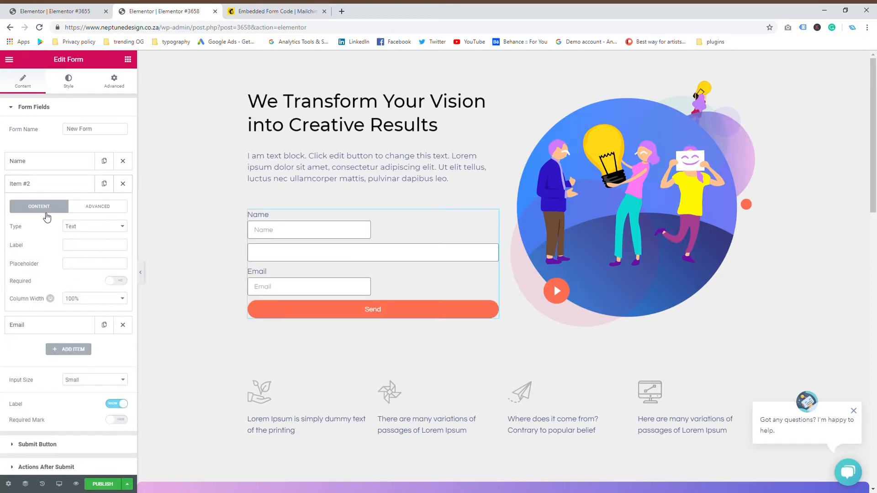
click(69, 248)
text(Surn)
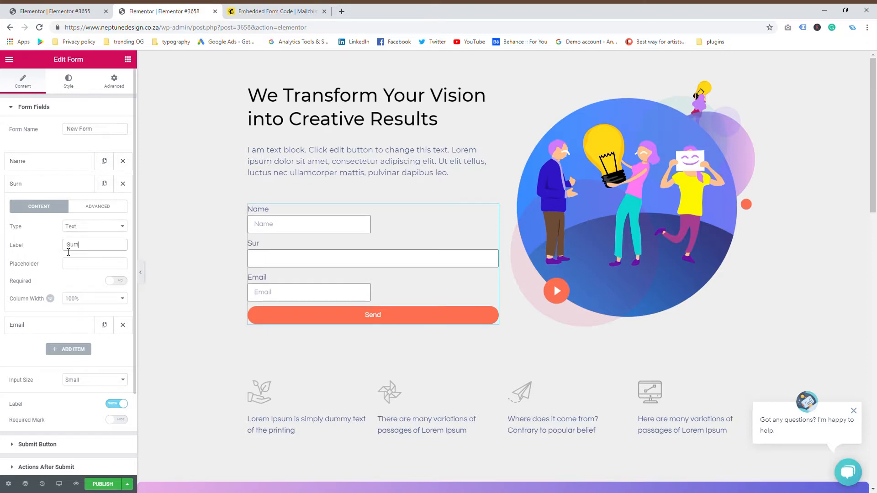
text(ame)
click(72, 264)
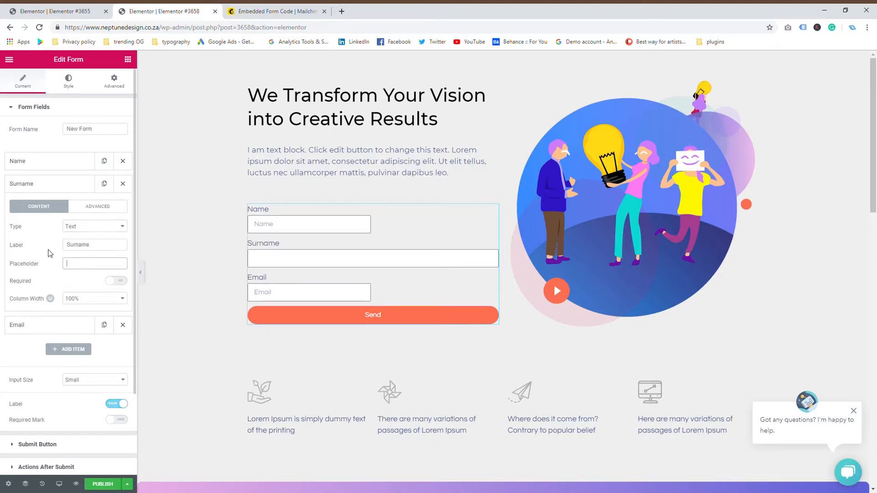
text(Surname)
click(104, 299)
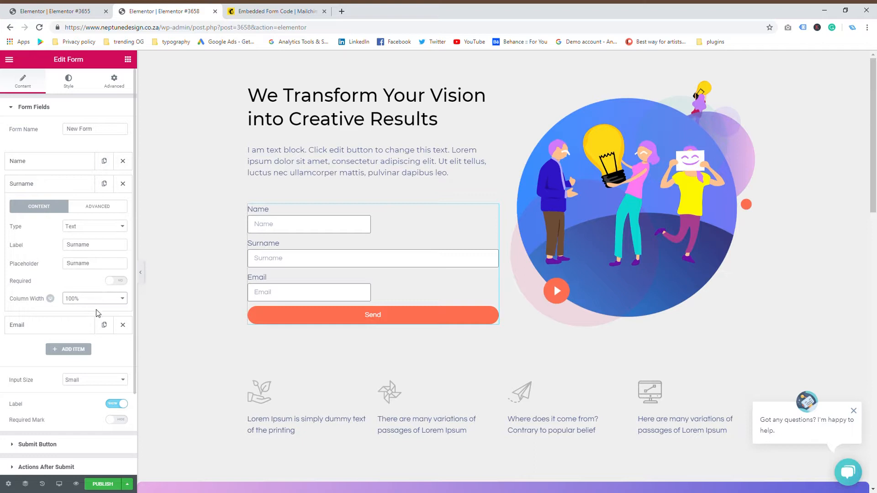
click(95, 340)
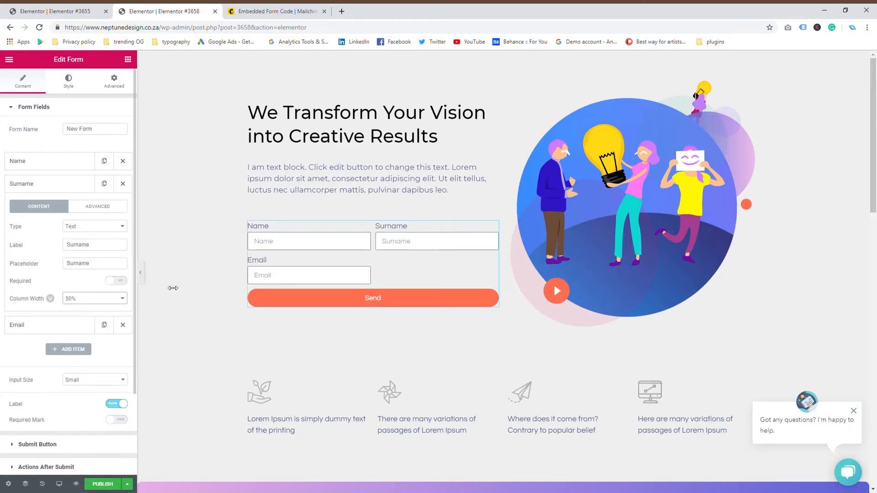
click(62, 182)
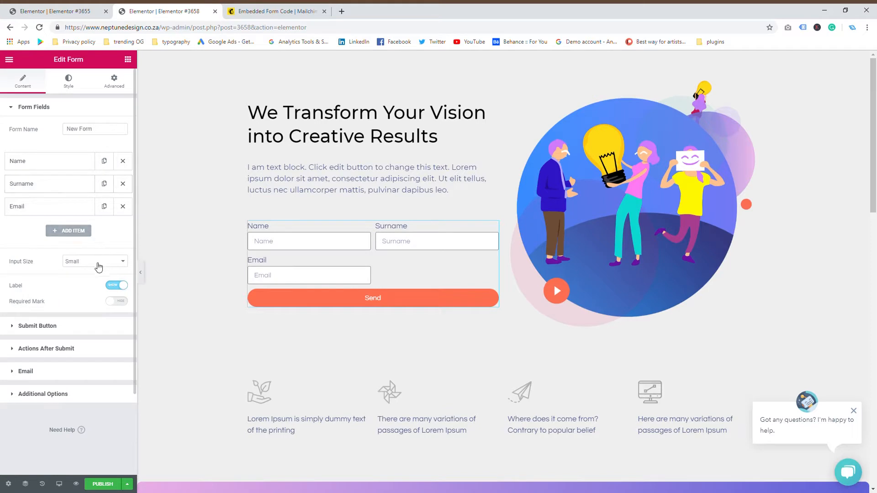
Step: Set the Email field's column width to 100%
click(64, 206)
click(107, 321)
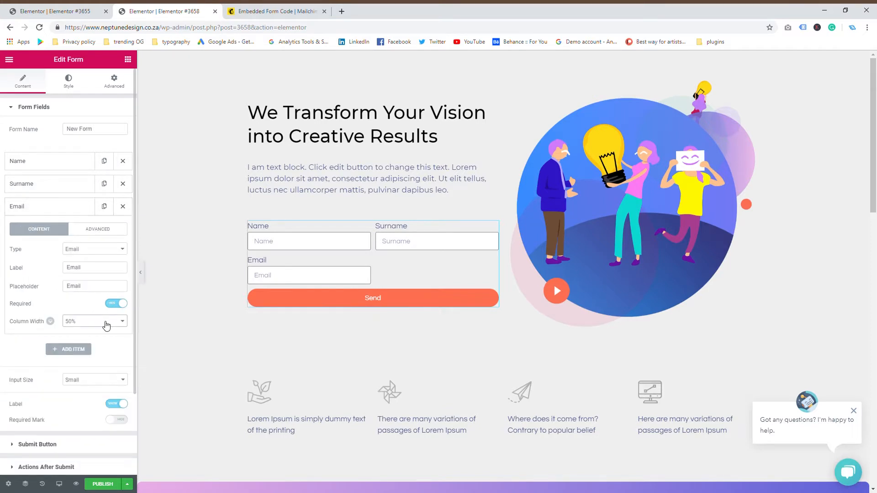
click(87, 401)
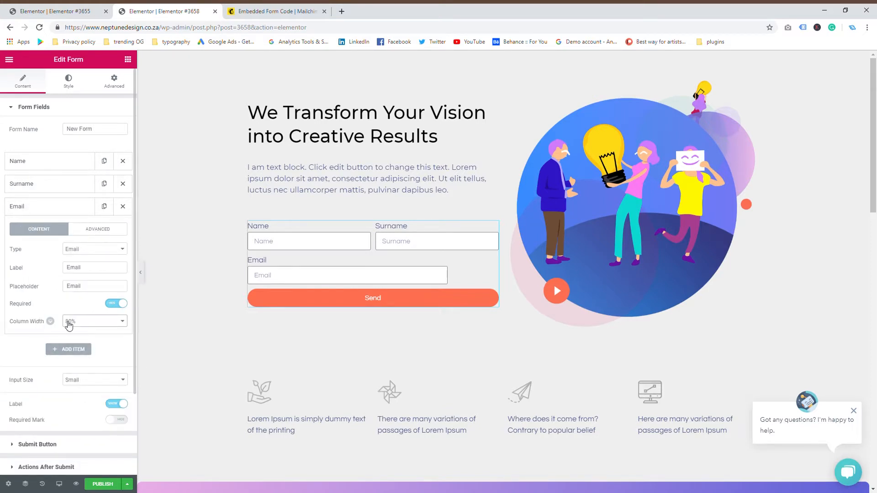
click(93, 405)
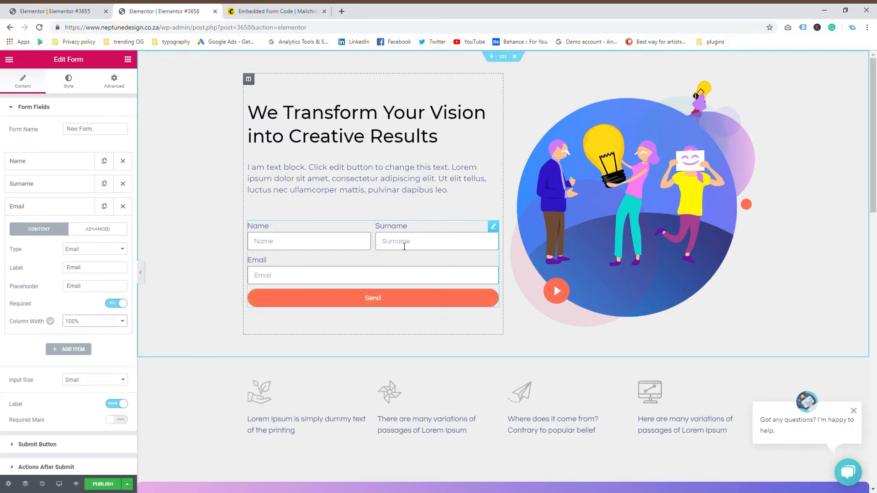
scroll(59, 323, down, 2)
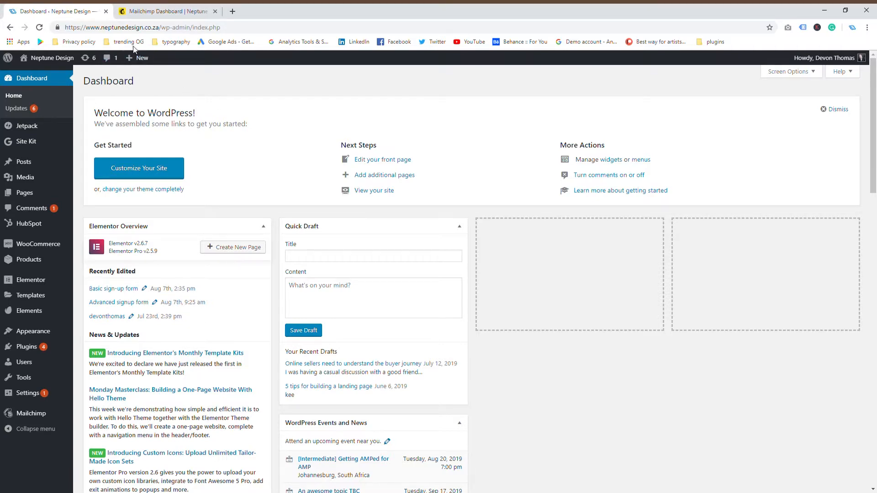
Step: Create a new Mailchimp API key under Account > Extras > API keys and select it
click(152, 10)
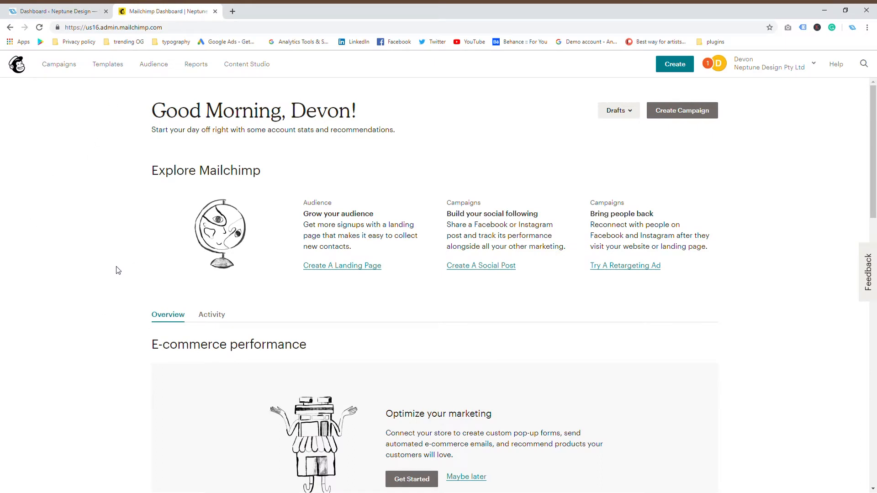
click(814, 63)
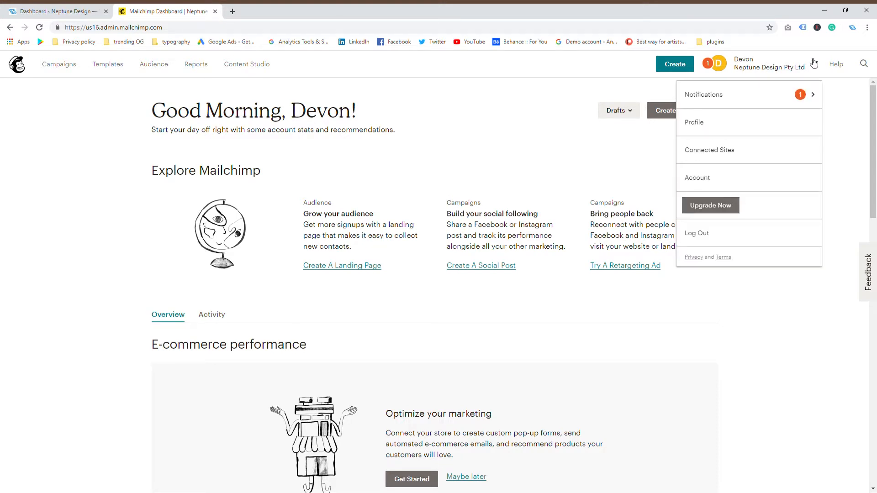
click(727, 188)
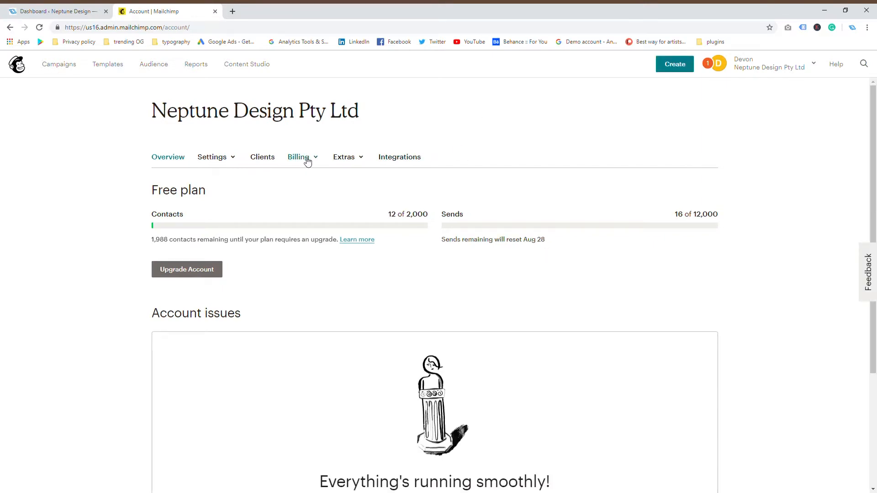
click(361, 160)
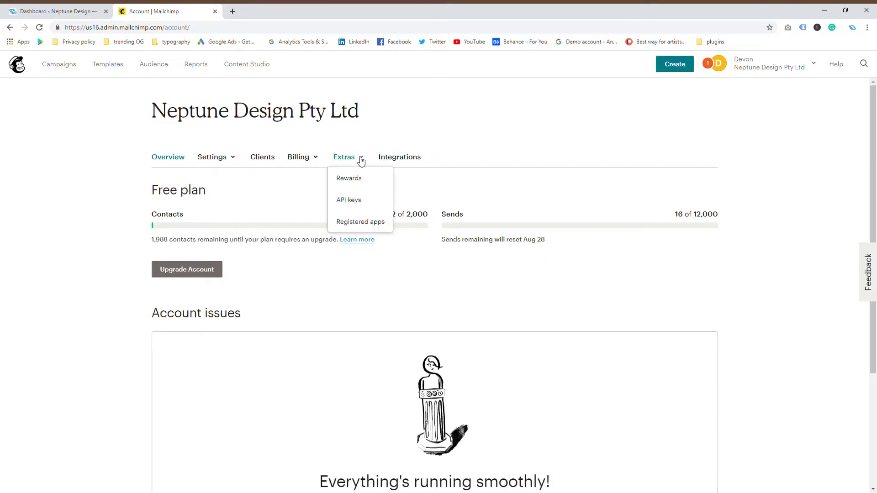
click(359, 204)
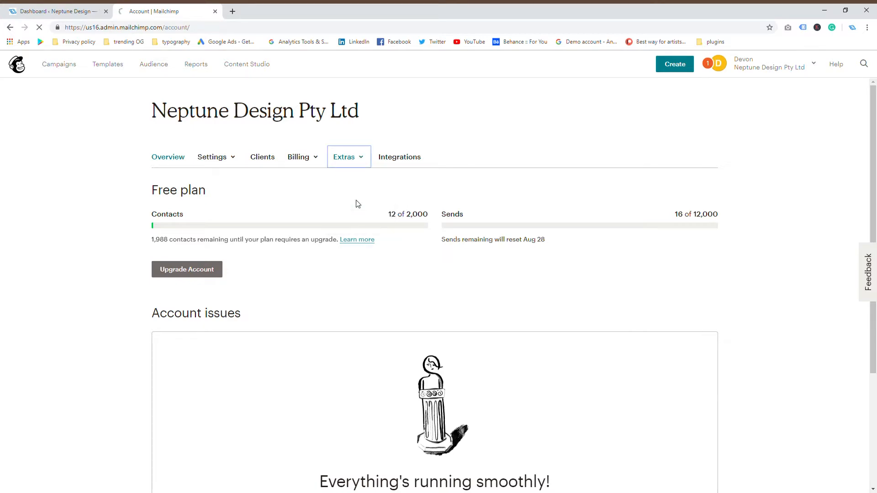
scroll(357, 204, down, 3)
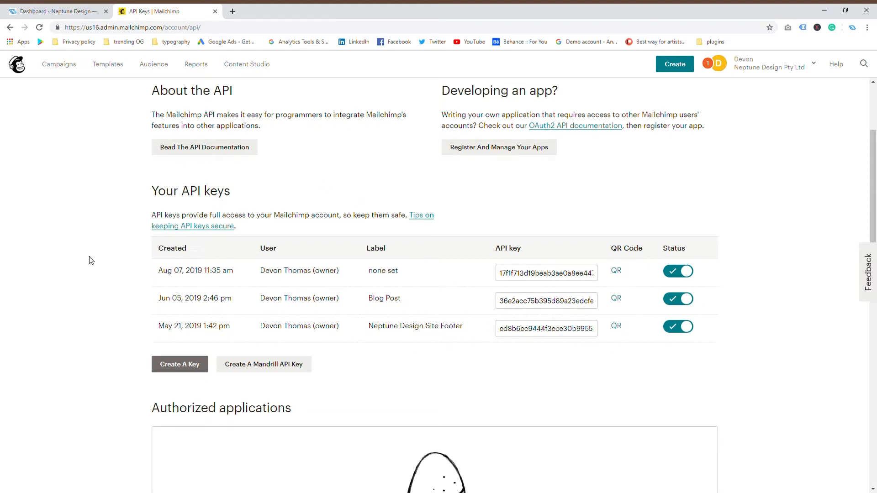
click(184, 369)
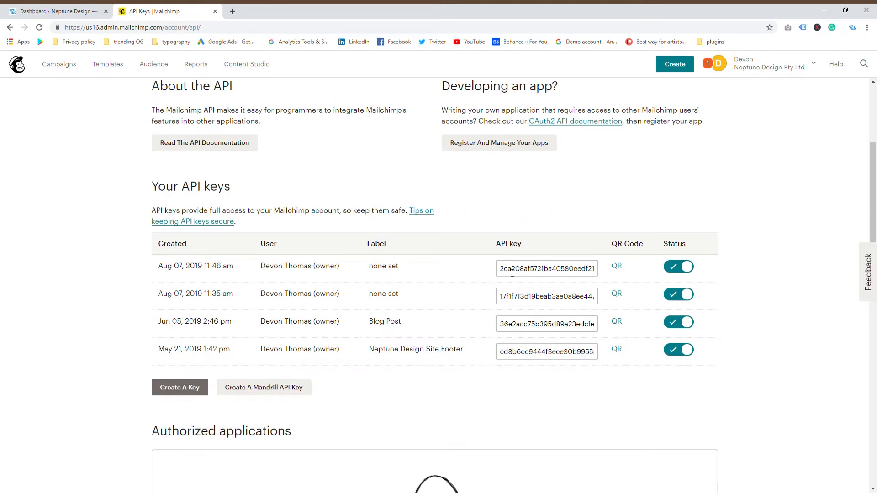
click(512, 272)
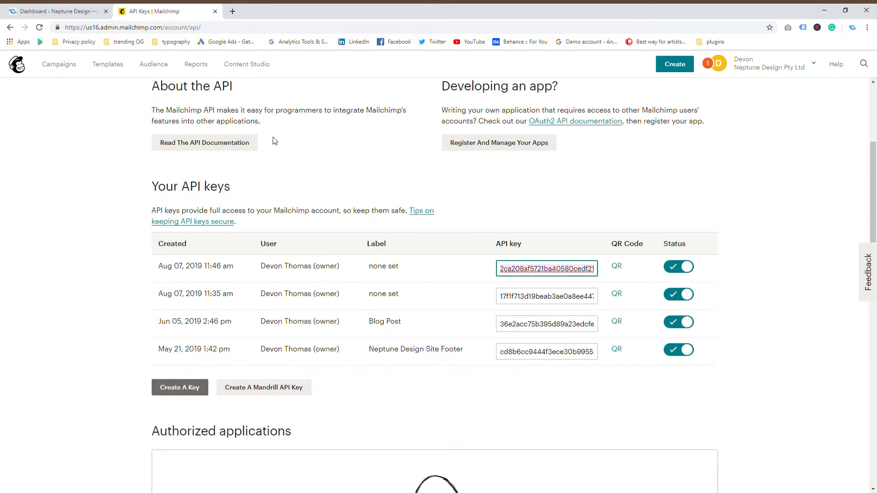
click(42, 6)
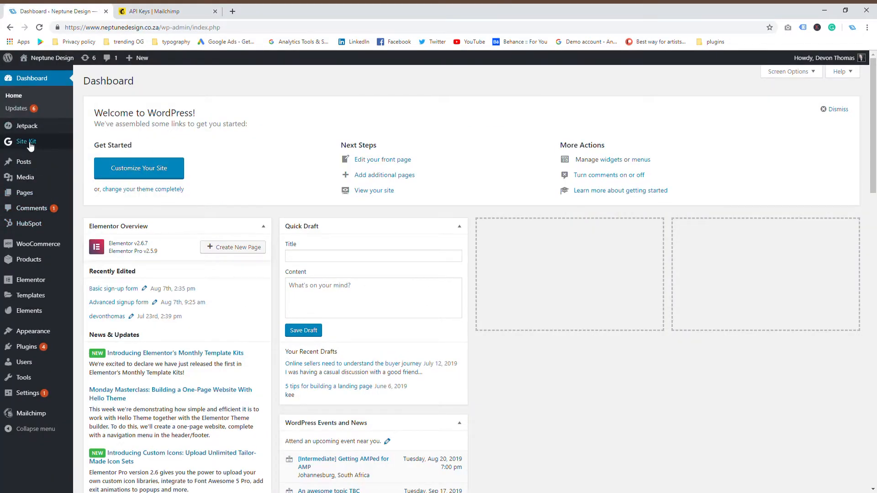
Step: Go to Elementor > Settings in the WordPress admin sidebar
mouse_move(54, 284)
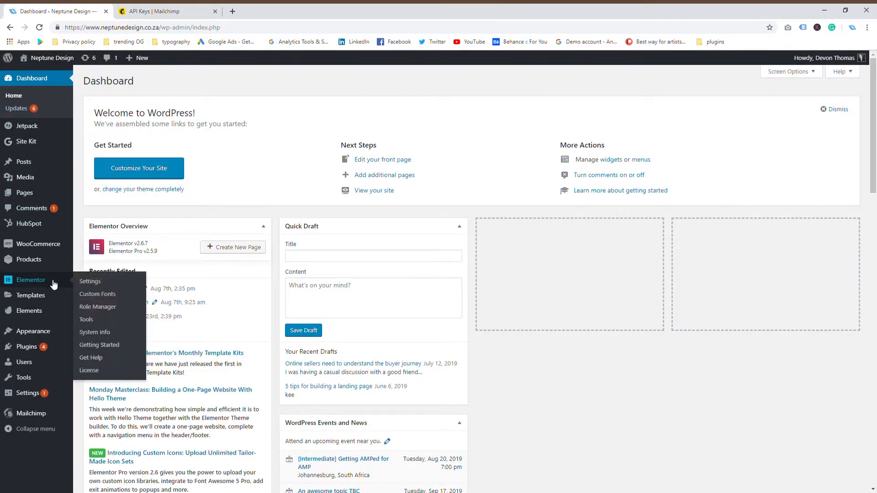
click(89, 283)
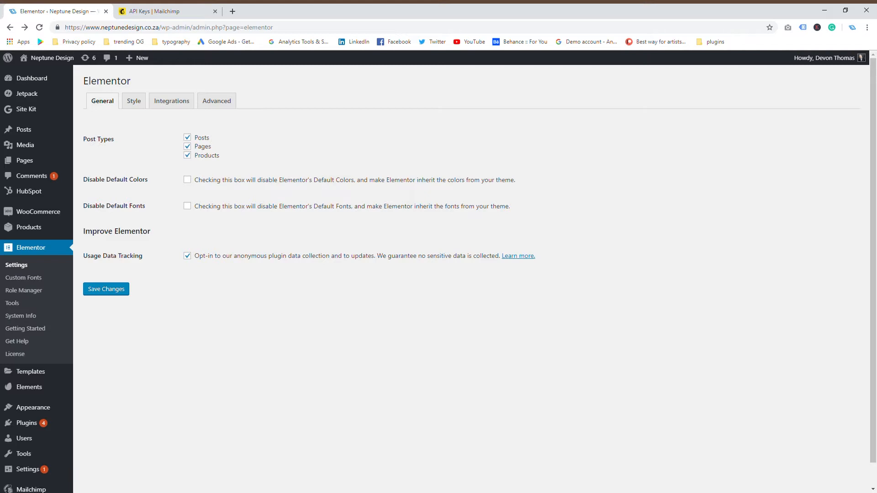
Step: From All Pages, open the Advanced signup form page with Elementor
mouse_move(64, 161)
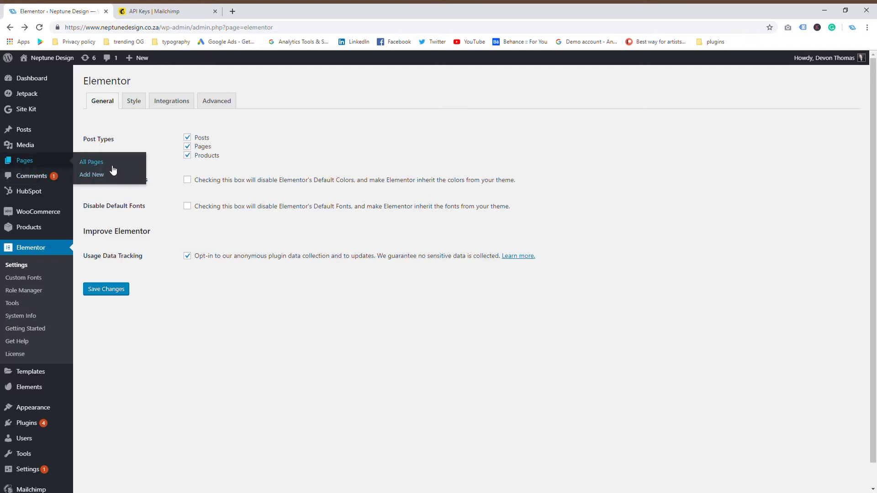
click(114, 170)
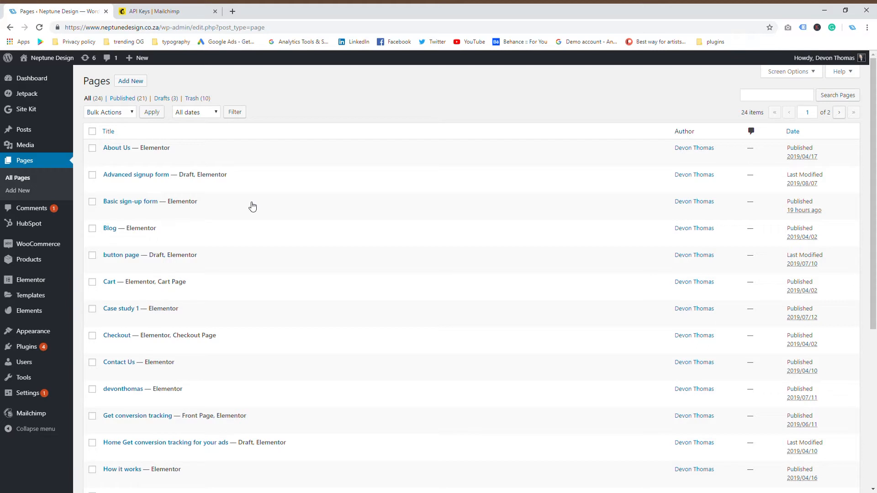
scroll(252, 206, down, 3)
scroll(253, 206, up, 2)
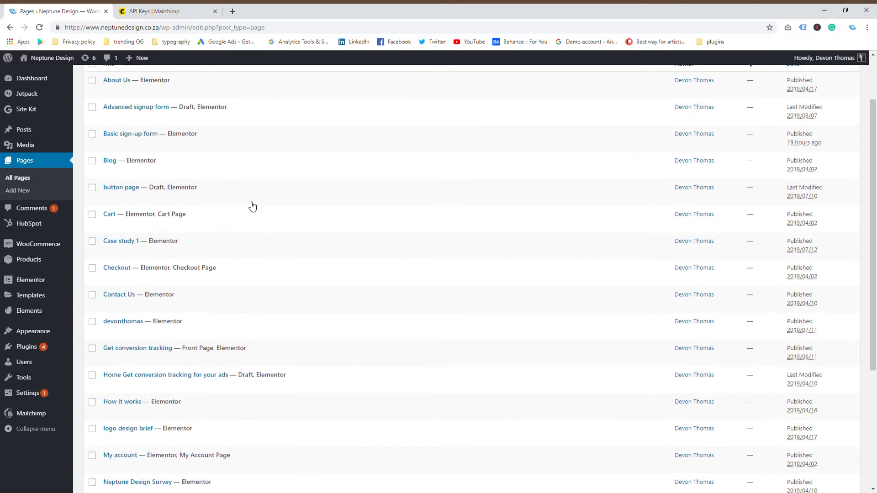
scroll(252, 207, up, 1)
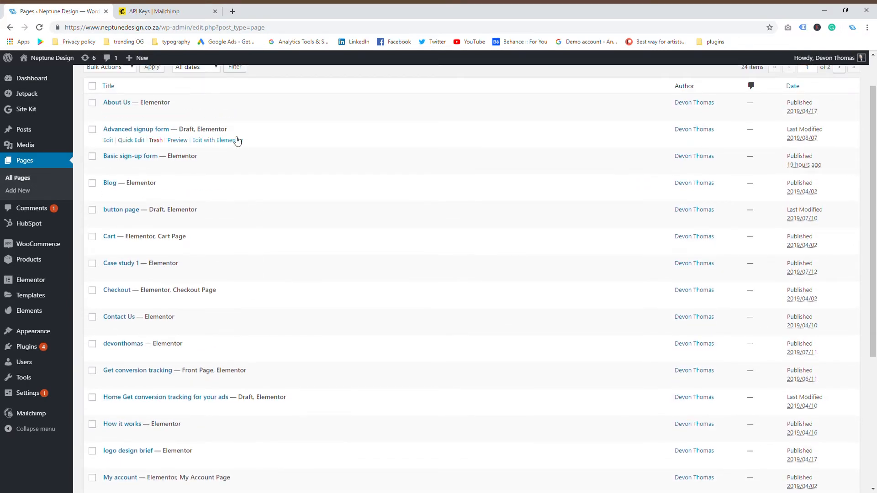
click(225, 140)
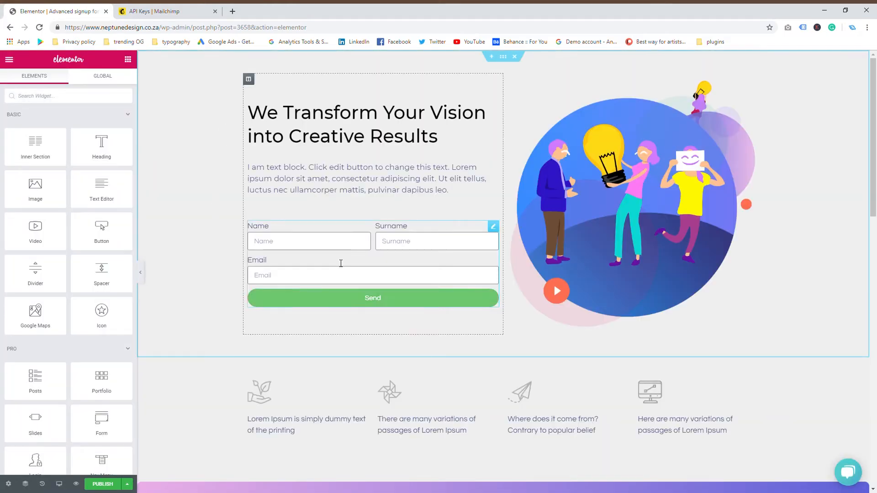
Step: Add MailChimp to the form's Actions After Submit alongside the existing Email action
click(319, 250)
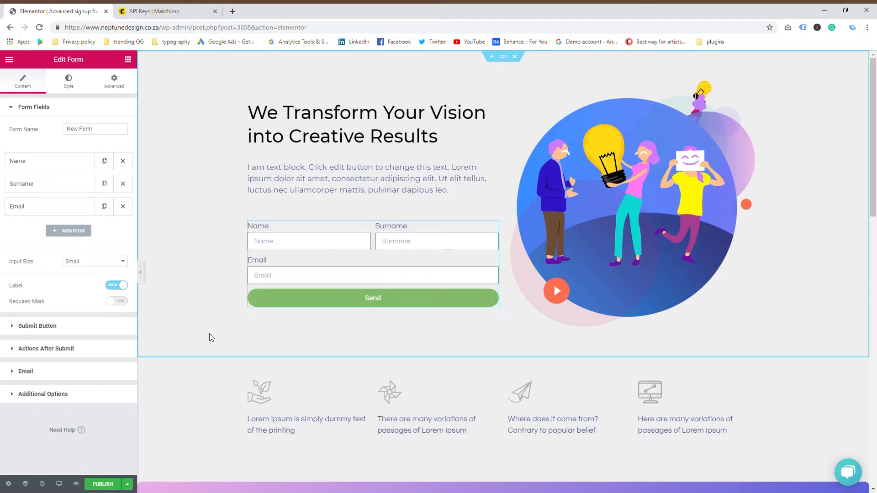
click(13, 350)
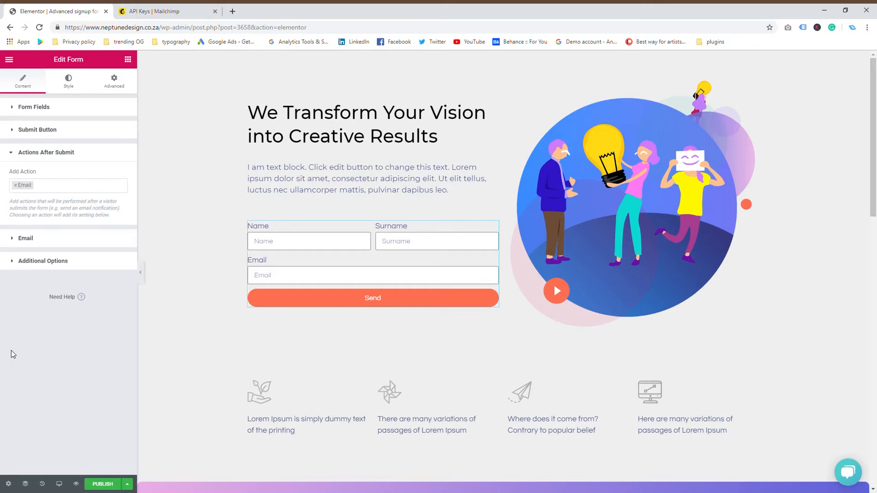
click(54, 187)
click(64, 158)
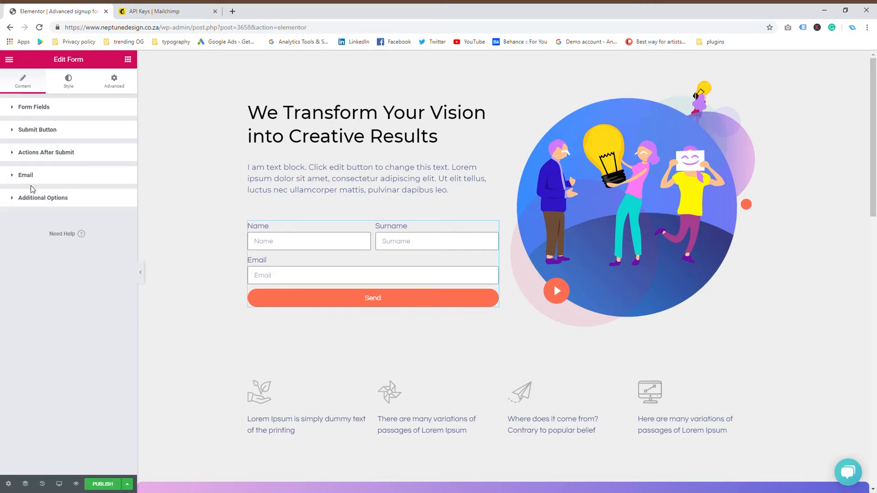
click(23, 178)
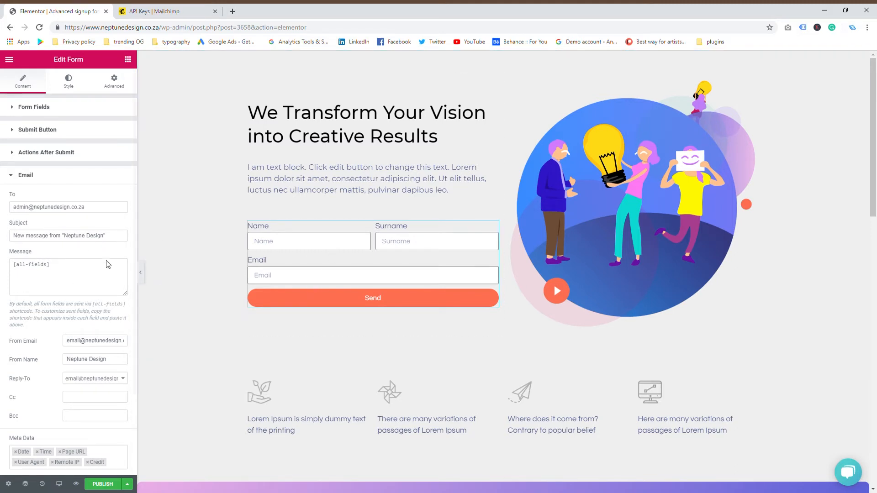
click(14, 175)
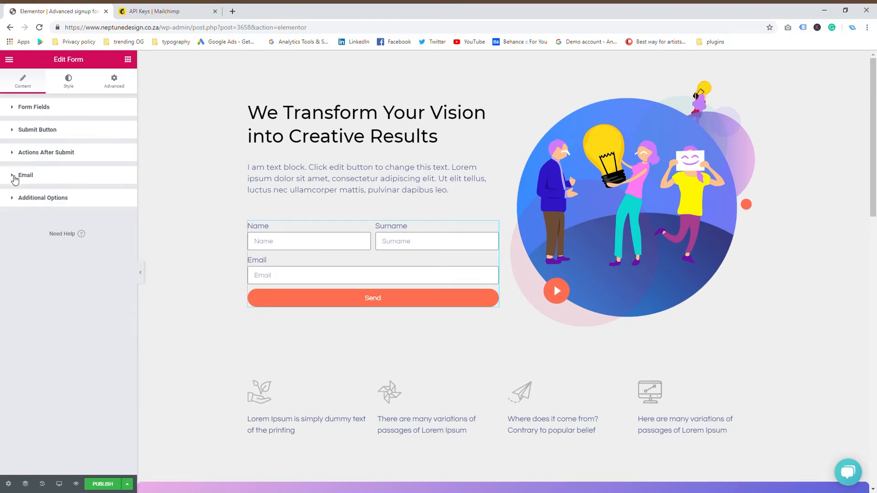
click(16, 156)
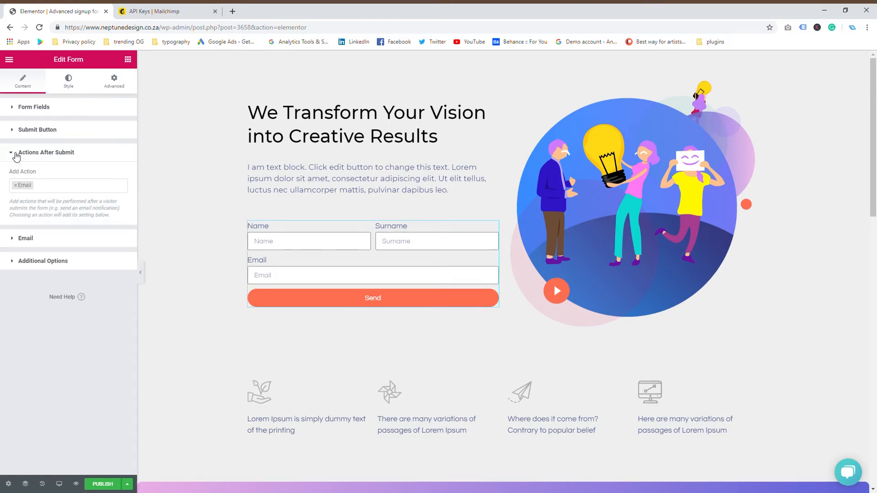
click(59, 189)
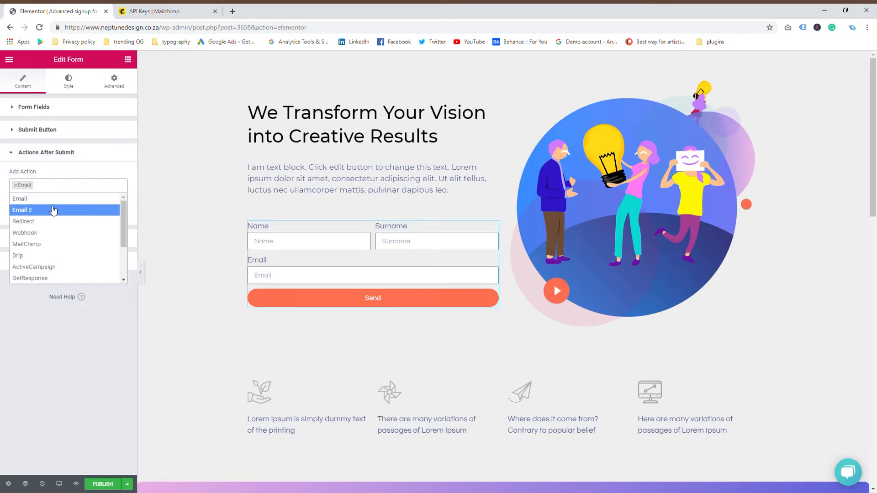
click(35, 248)
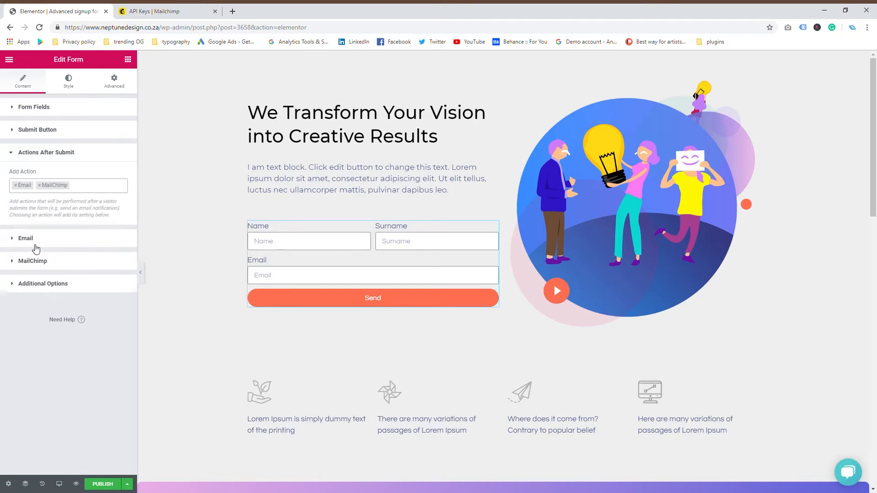
click(81, 191)
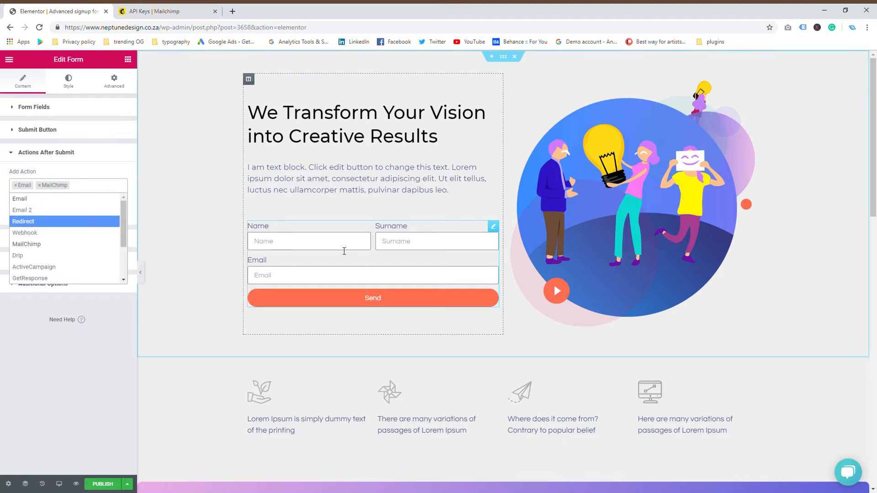
click(68, 296)
Step: Choose the Neptune Design list and map Email→Email, First Name→Name, Last Name→Surname
click(10, 260)
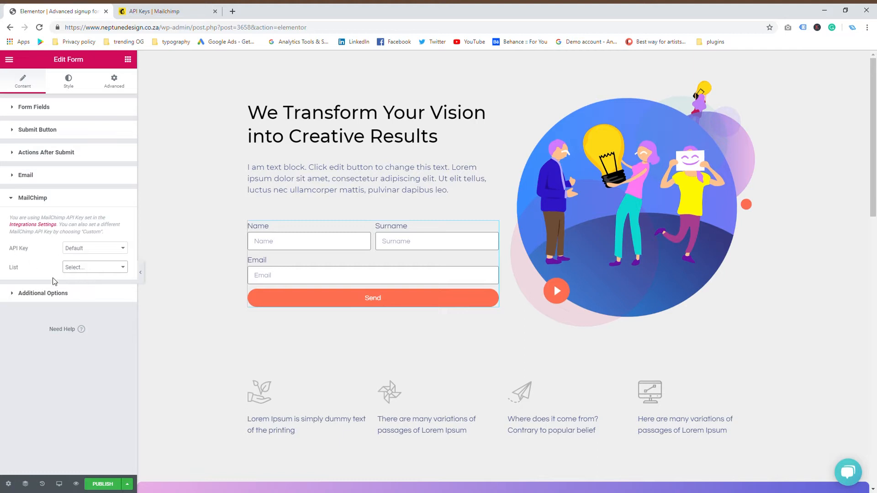
click(80, 289)
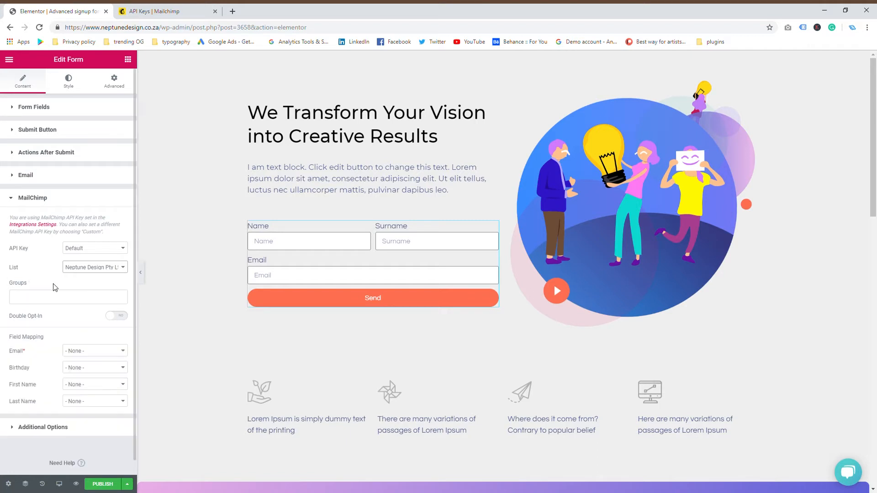
scroll(53, 287, down, 1)
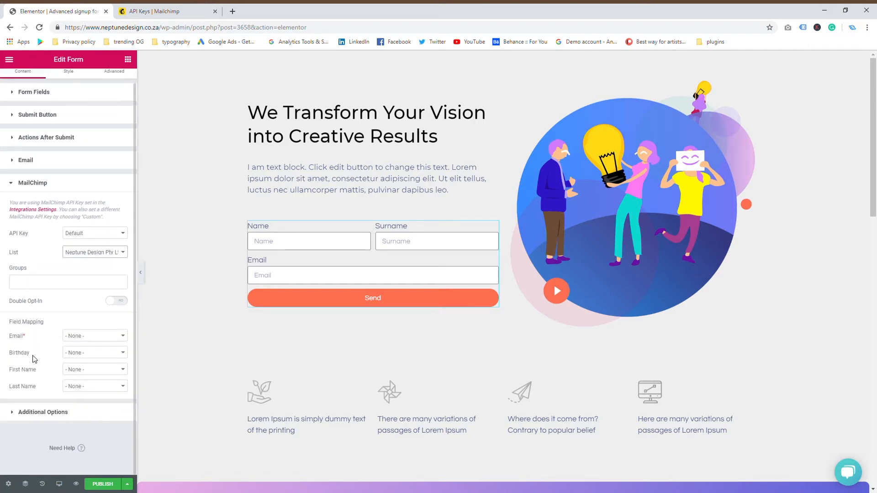
click(89, 337)
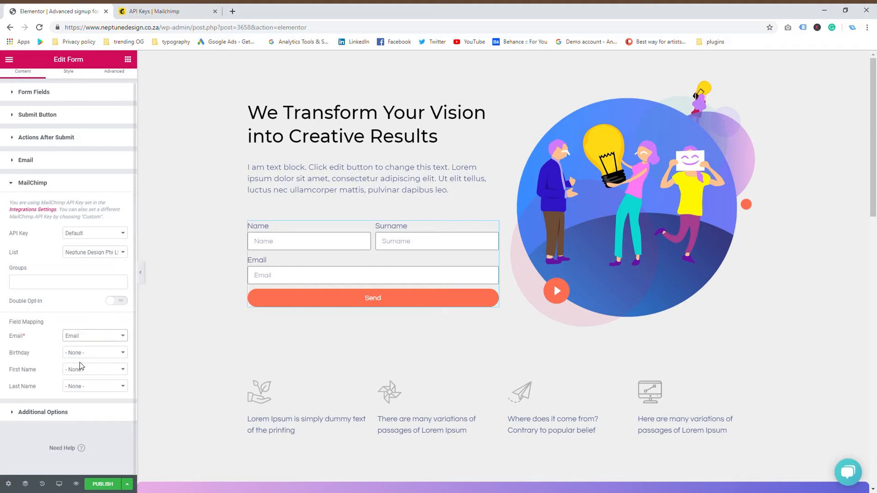
click(87, 374)
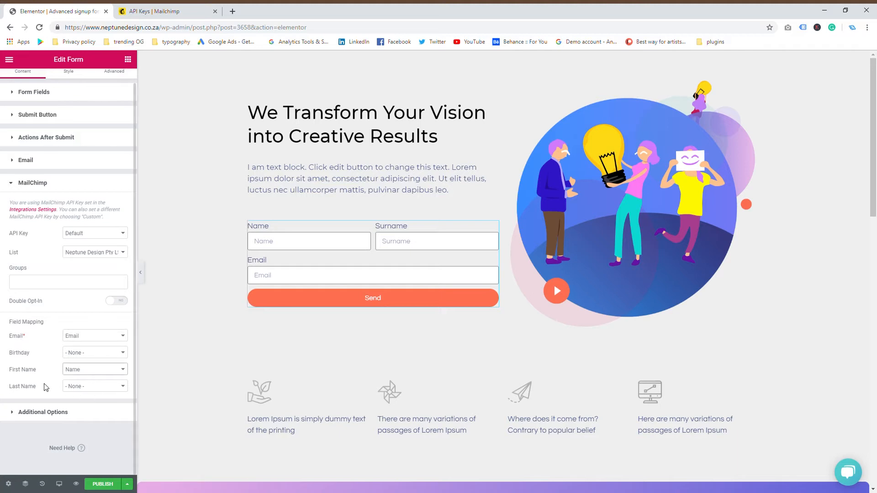
click(72, 400)
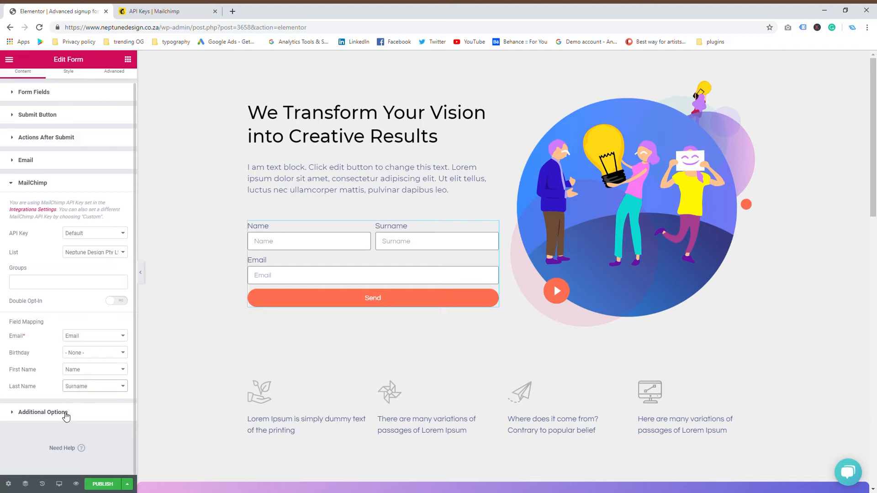
click(66, 416)
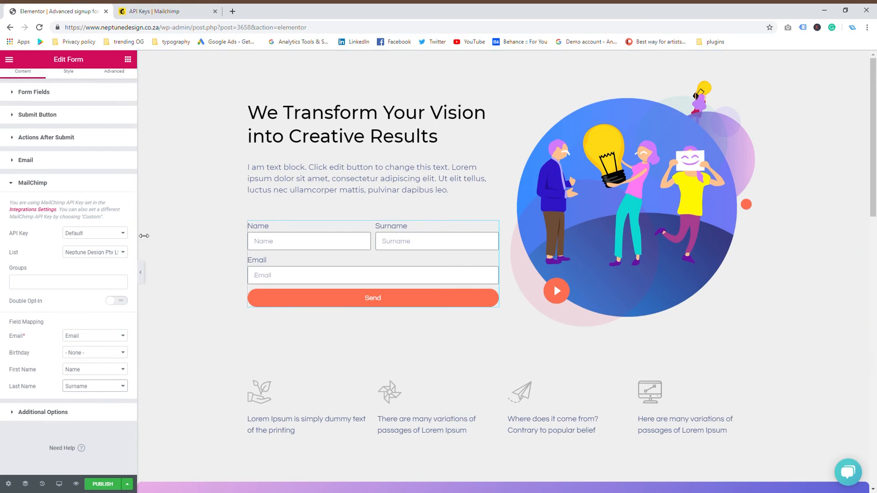
scroll(297, 319, down, 3)
Step: Browse the media library for the hero illustration, then close it without changing the image
scroll(548, 274, up, 2)
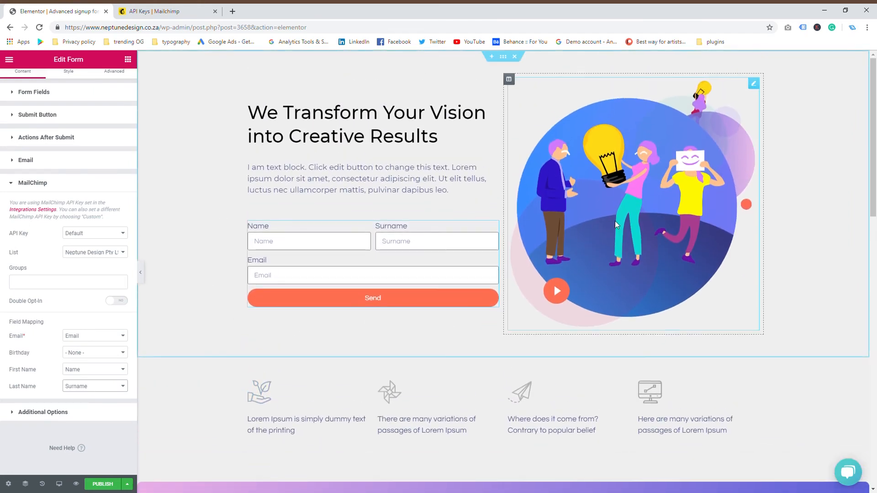
click(702, 136)
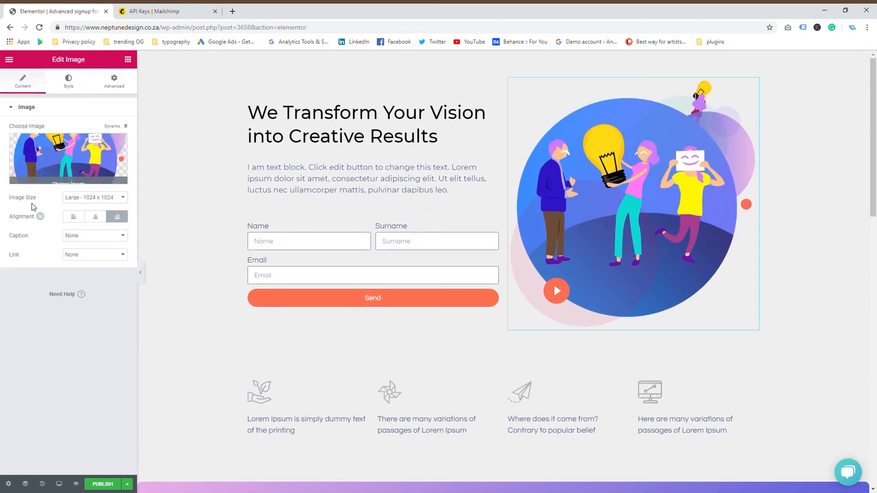
click(83, 159)
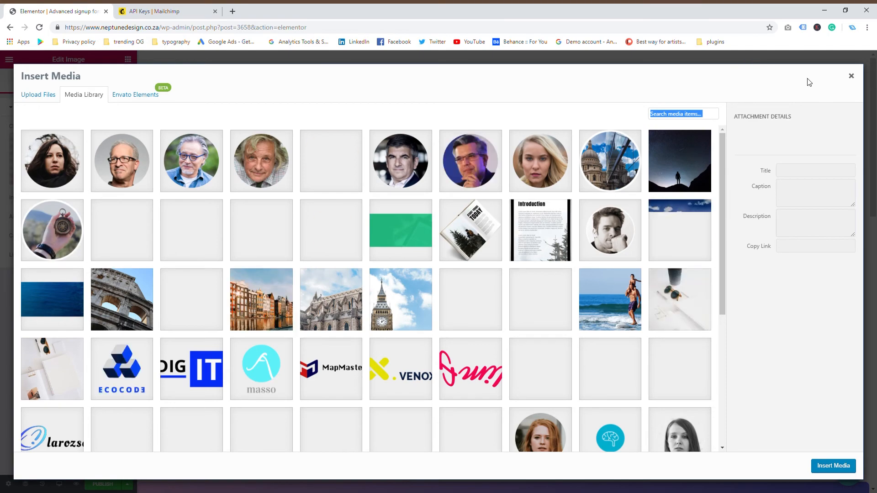
click(853, 74)
Step: Overwrite most of the Digital Solutions paragraph with the test text 'sdsdhsjdhsjdhjsdh'
scroll(708, 196, down, 7)
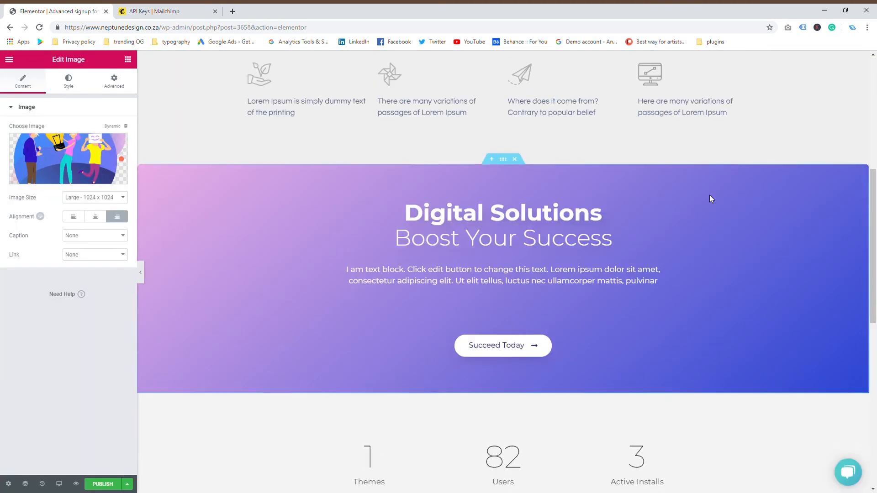
scroll(661, 198, up, 5)
scroll(661, 198, down, 5)
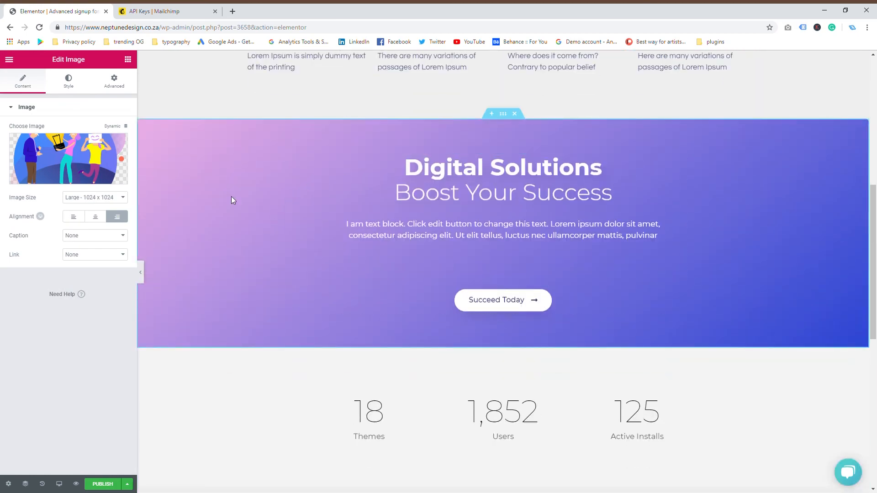
scroll(237, 201, down, 8)
scroll(253, 234, up, 8)
scroll(257, 232, up, 8)
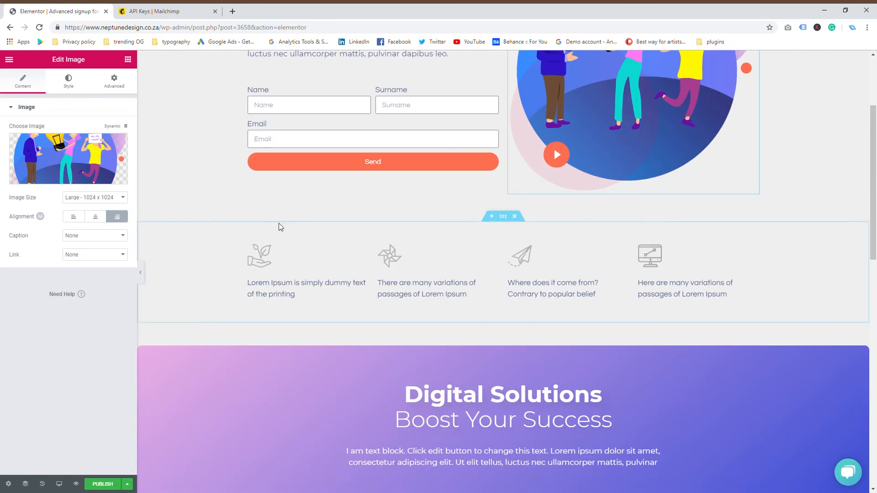
scroll(446, 240, down, 6)
scroll(486, 297, down, 2)
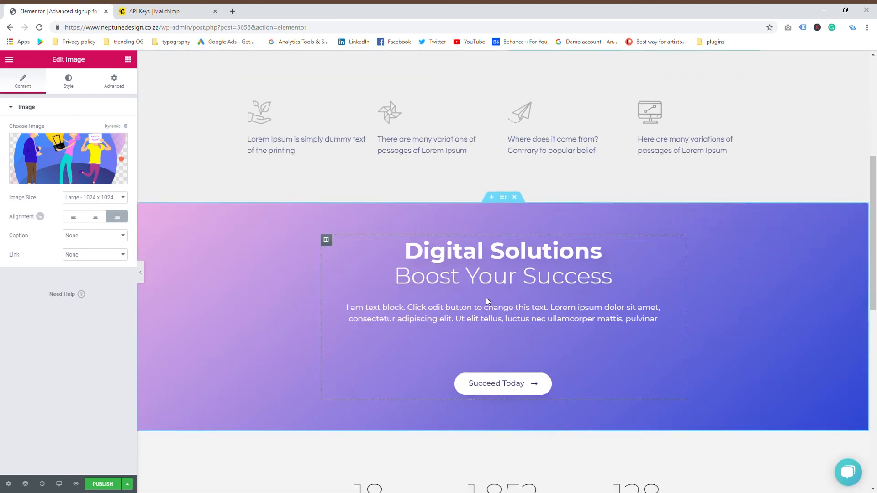
scroll(676, 274, up, 1)
click(681, 275)
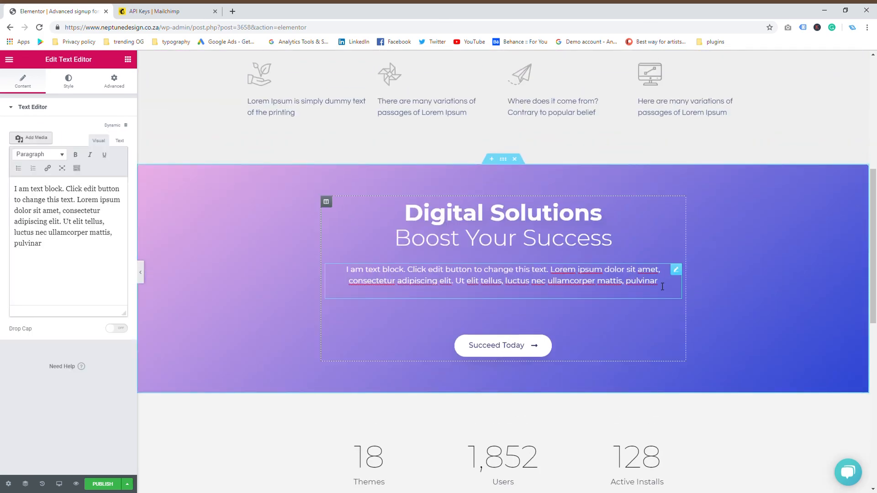
drag(683, 273, 378, 270)
text(sdsdhsjdhsjdhjsdh)
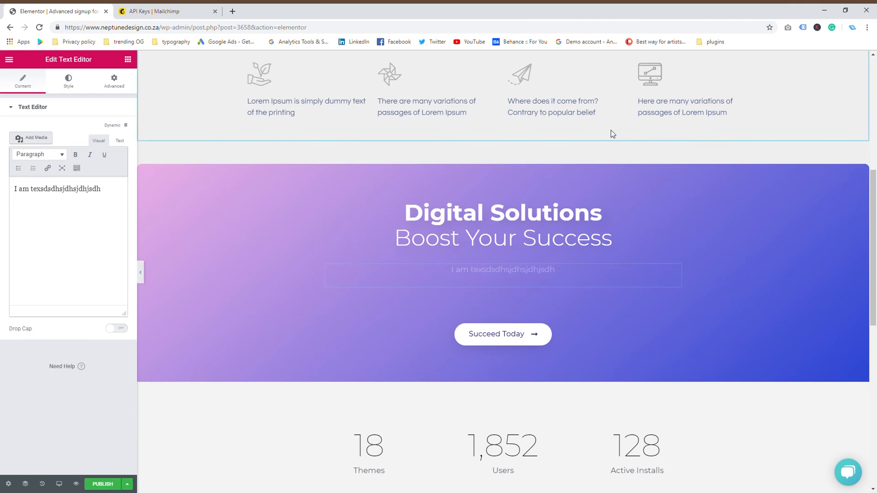
scroll(610, 133, up, 7)
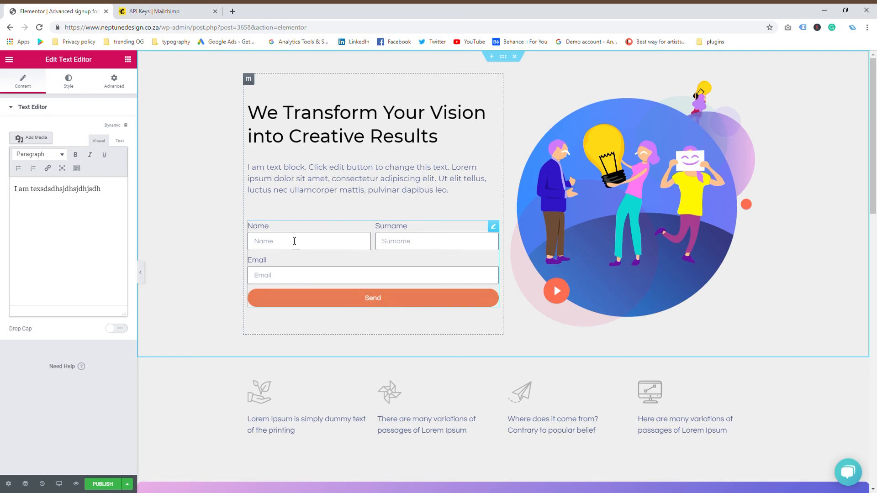
Step: Select the sign-up form to bring back its Edit Form settings
click(294, 241)
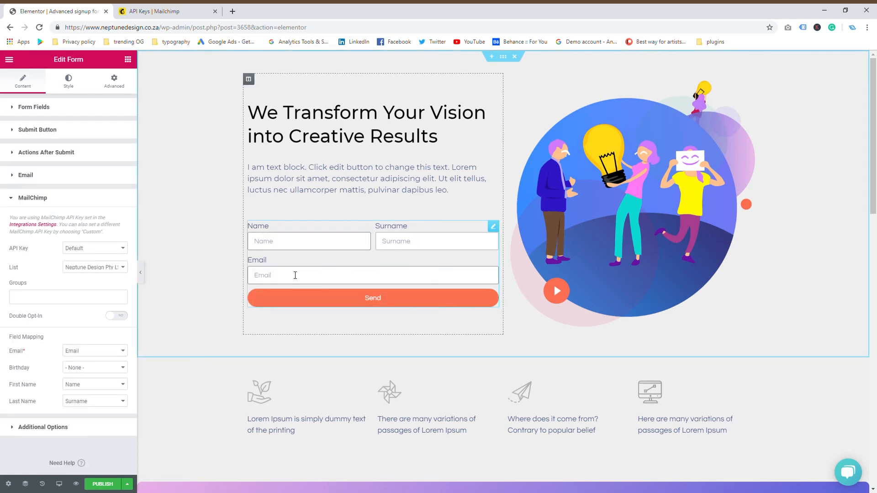